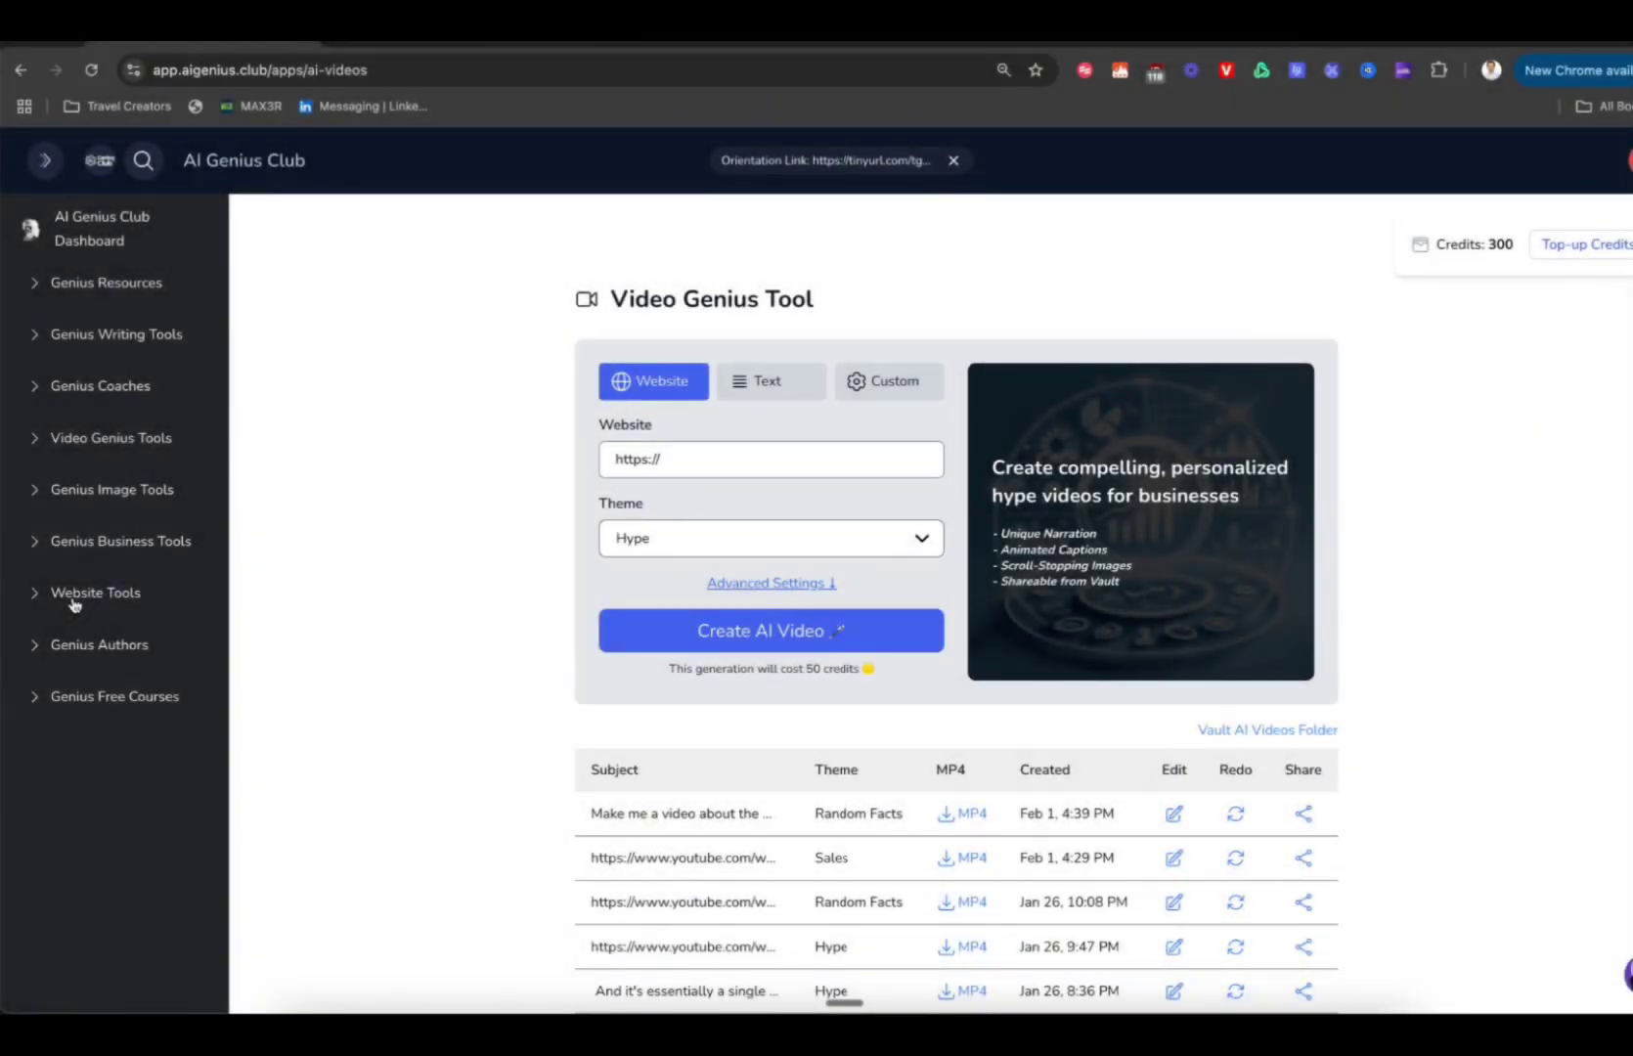
click(114, 335)
click(127, 410)
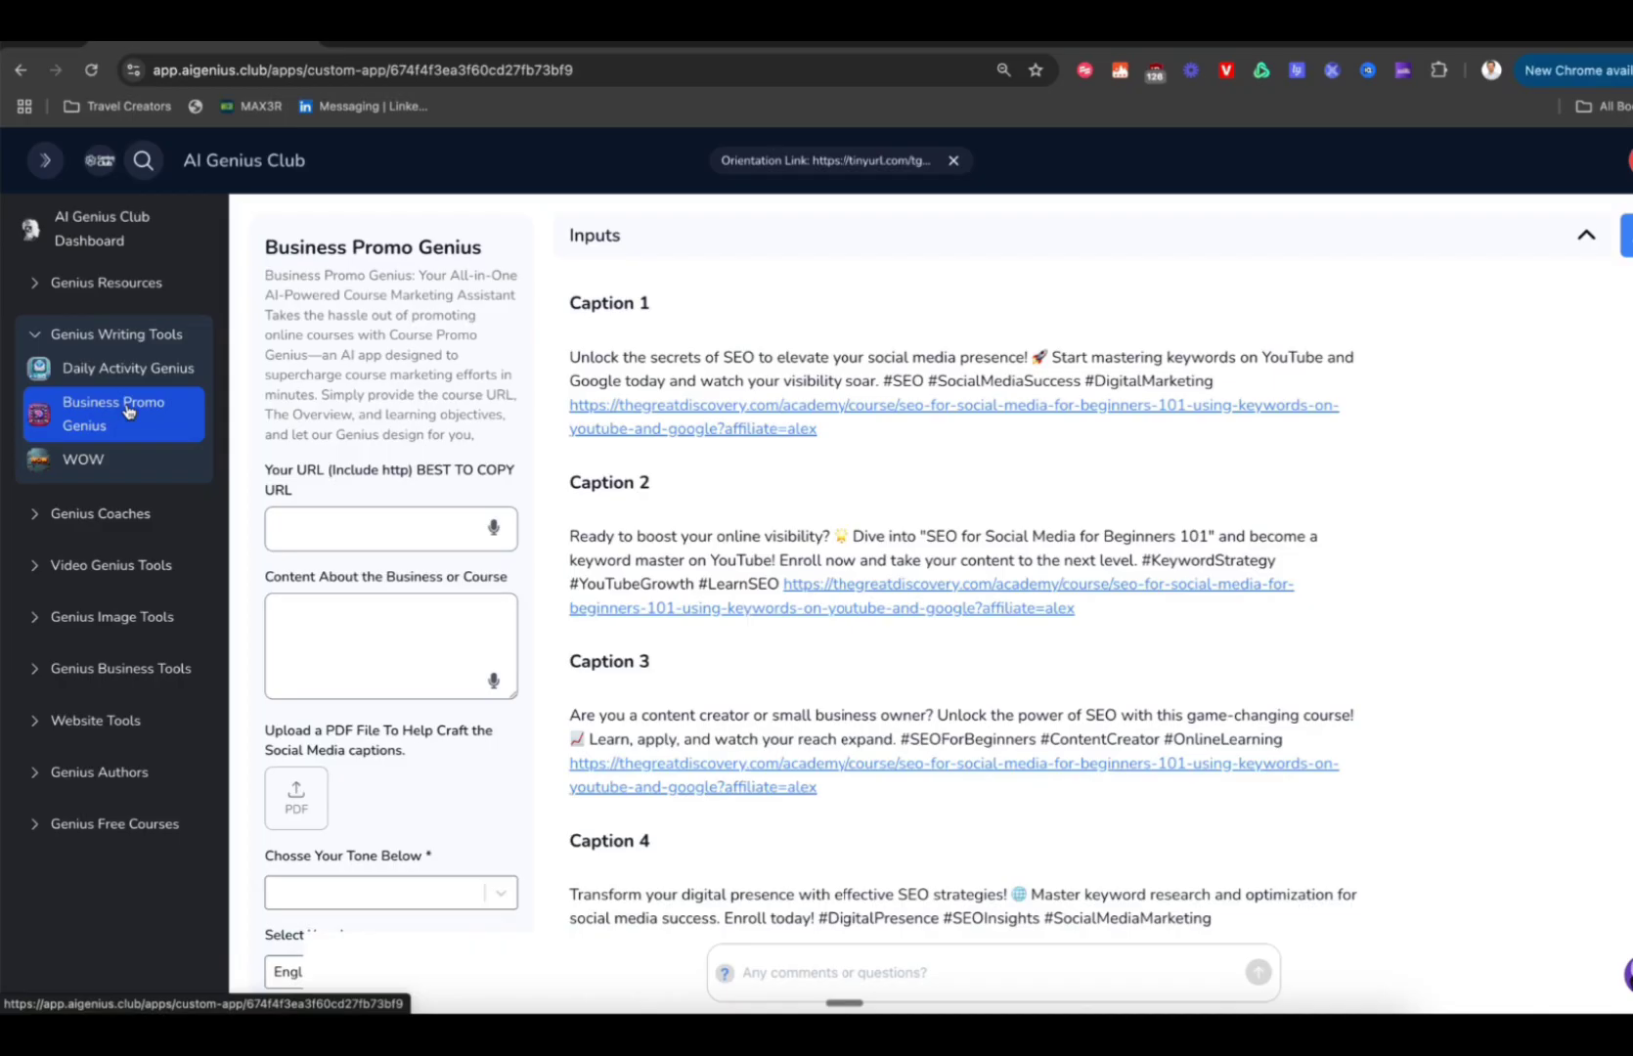
mouse_move(893, 575)
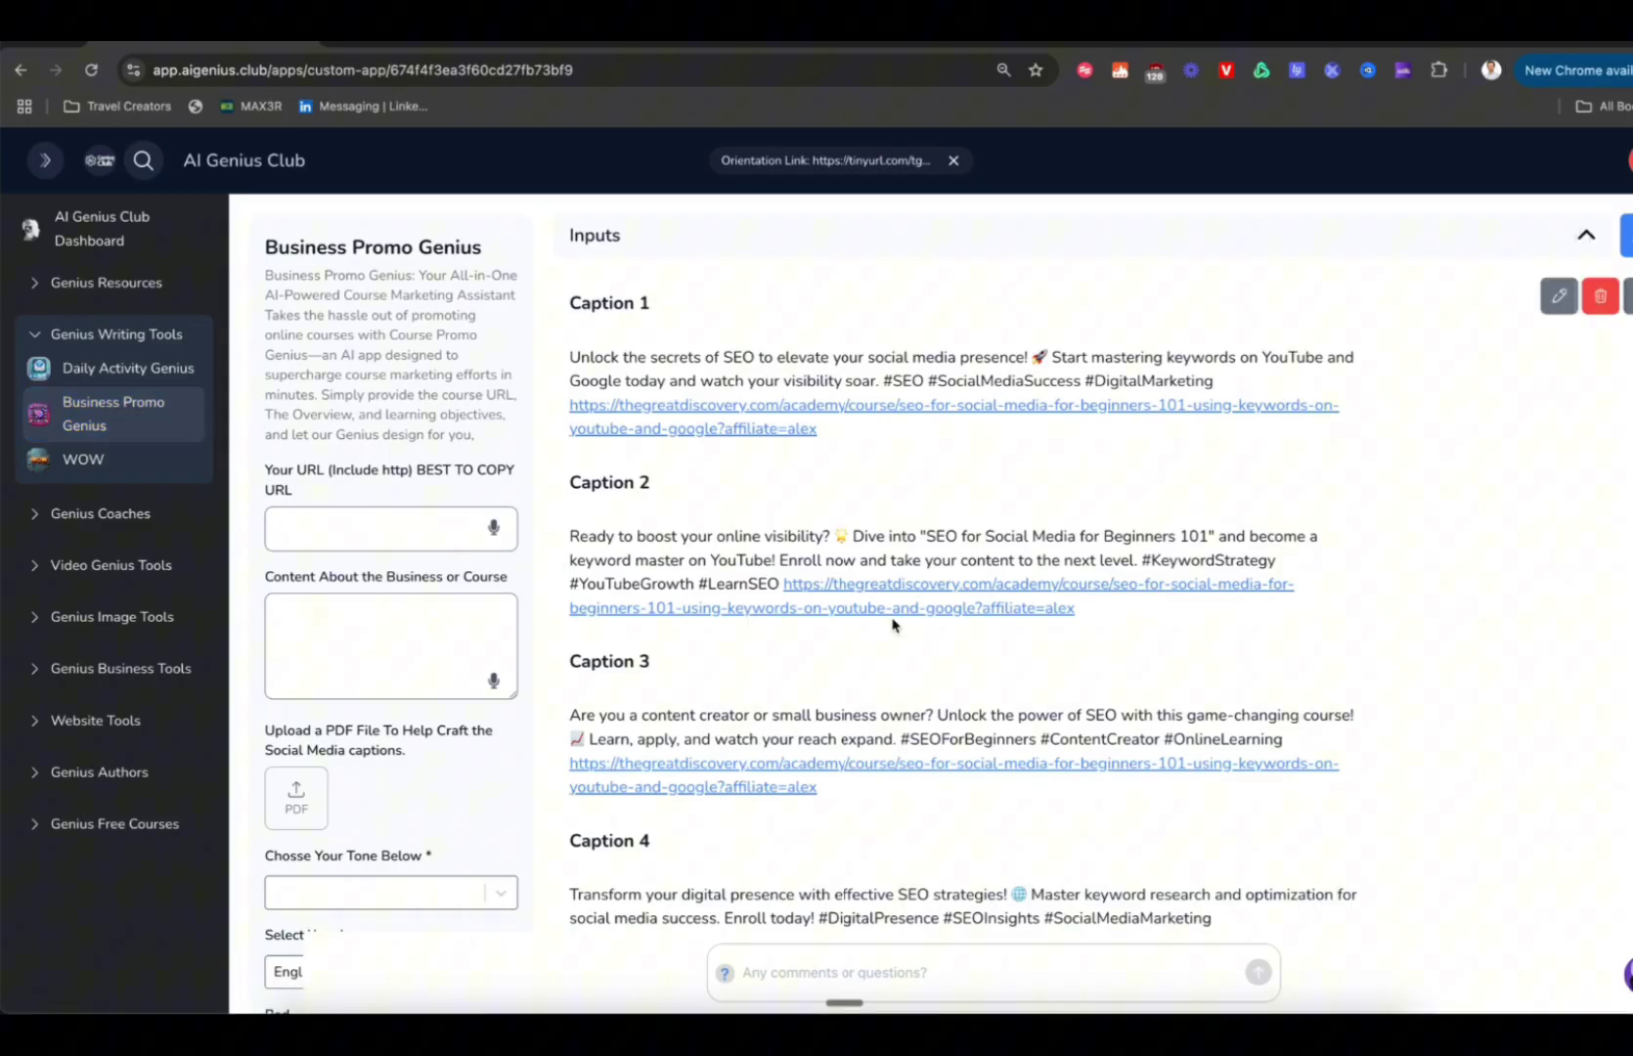
scroll(893, 625, down, 5)
scroll(900, 634, down, 5)
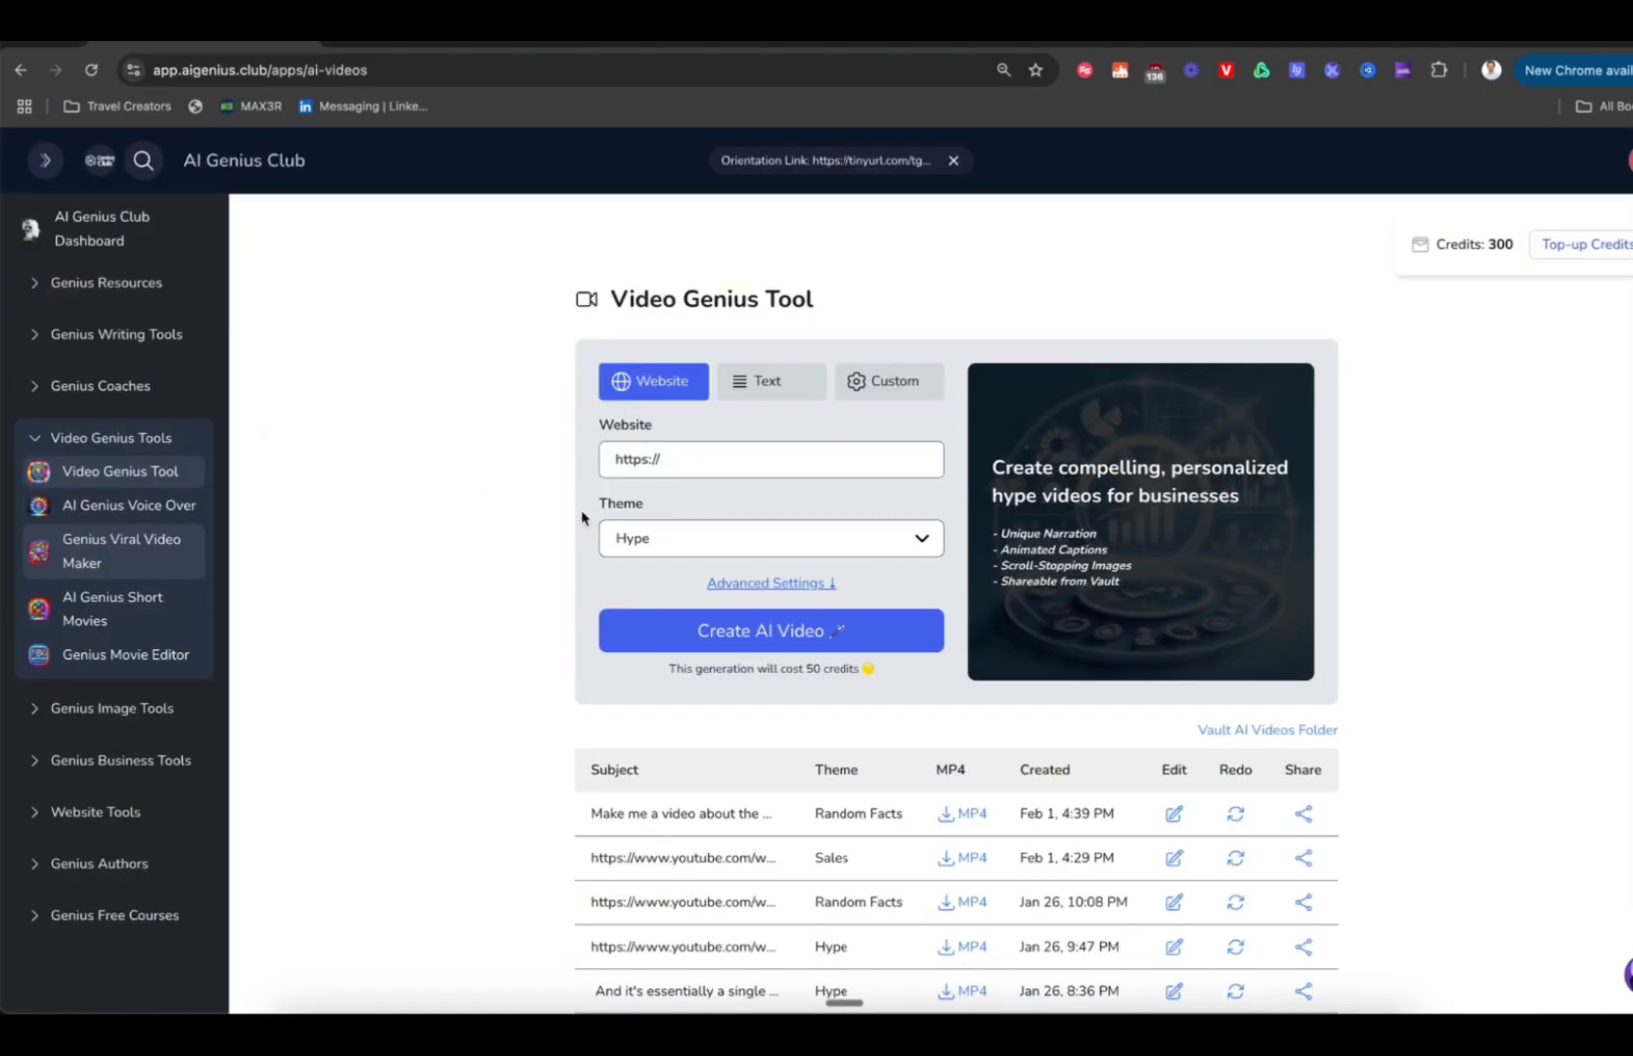
- Keep the Hype theme, play the affiliate welcome video, then move to the movie editor page
click(632, 541)
click(533, 538)
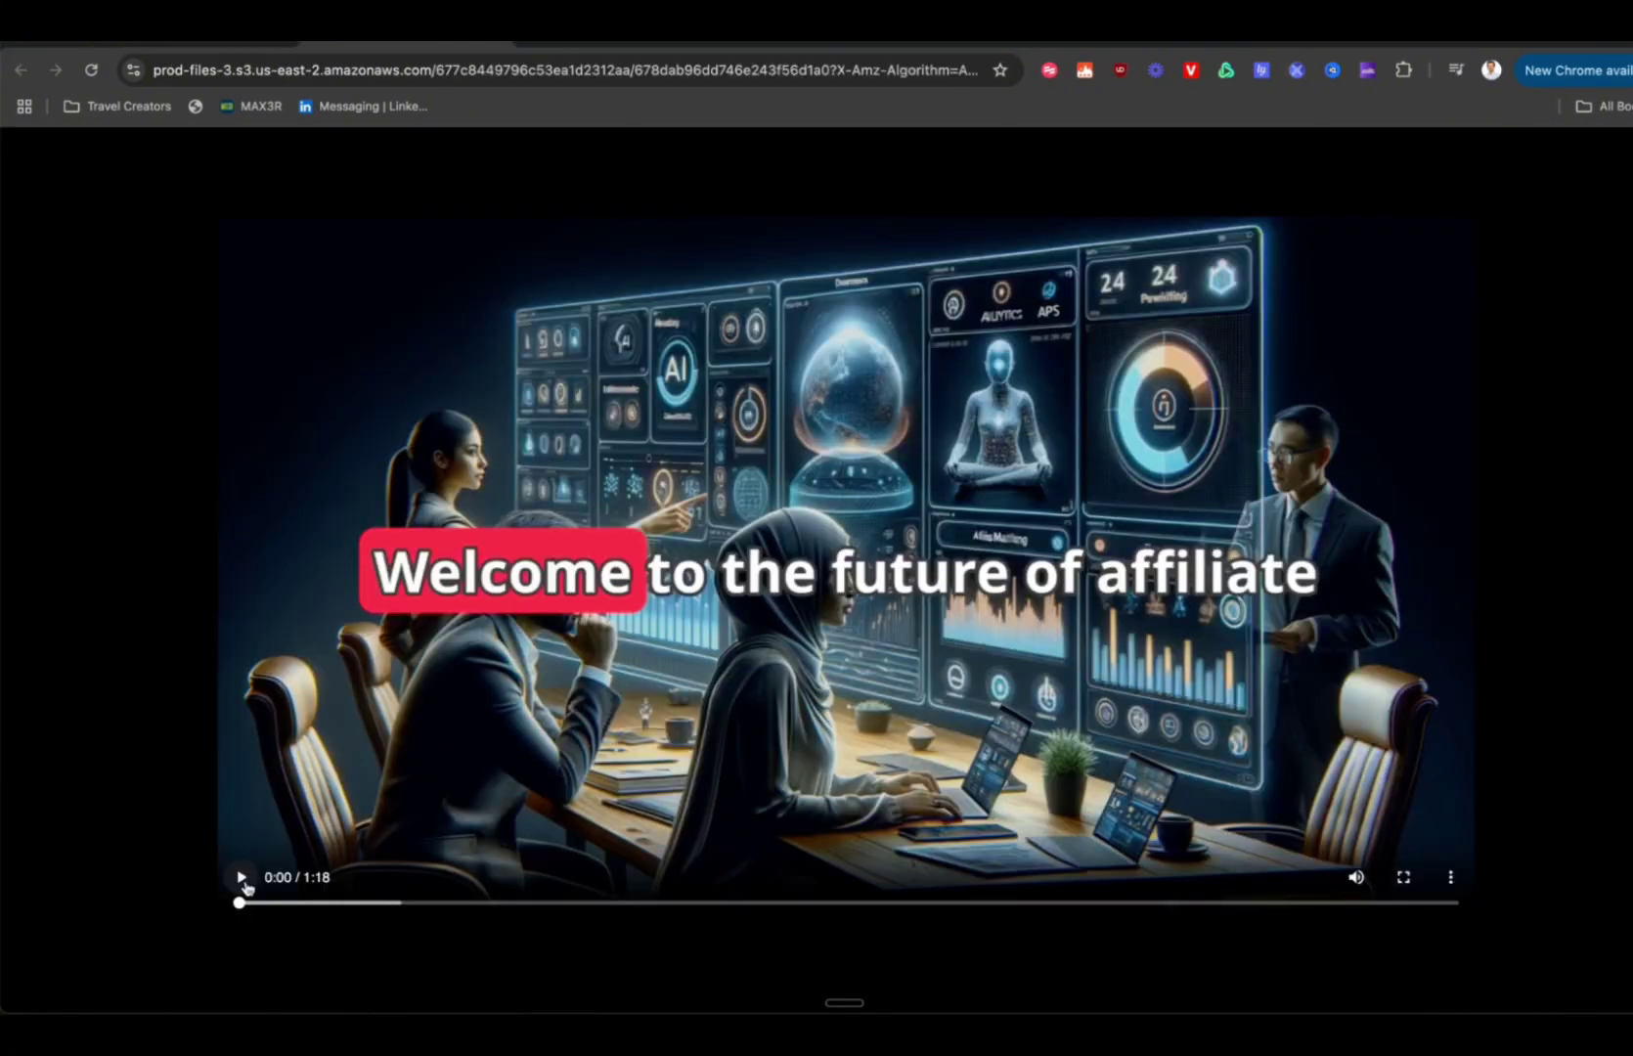
click(243, 880)
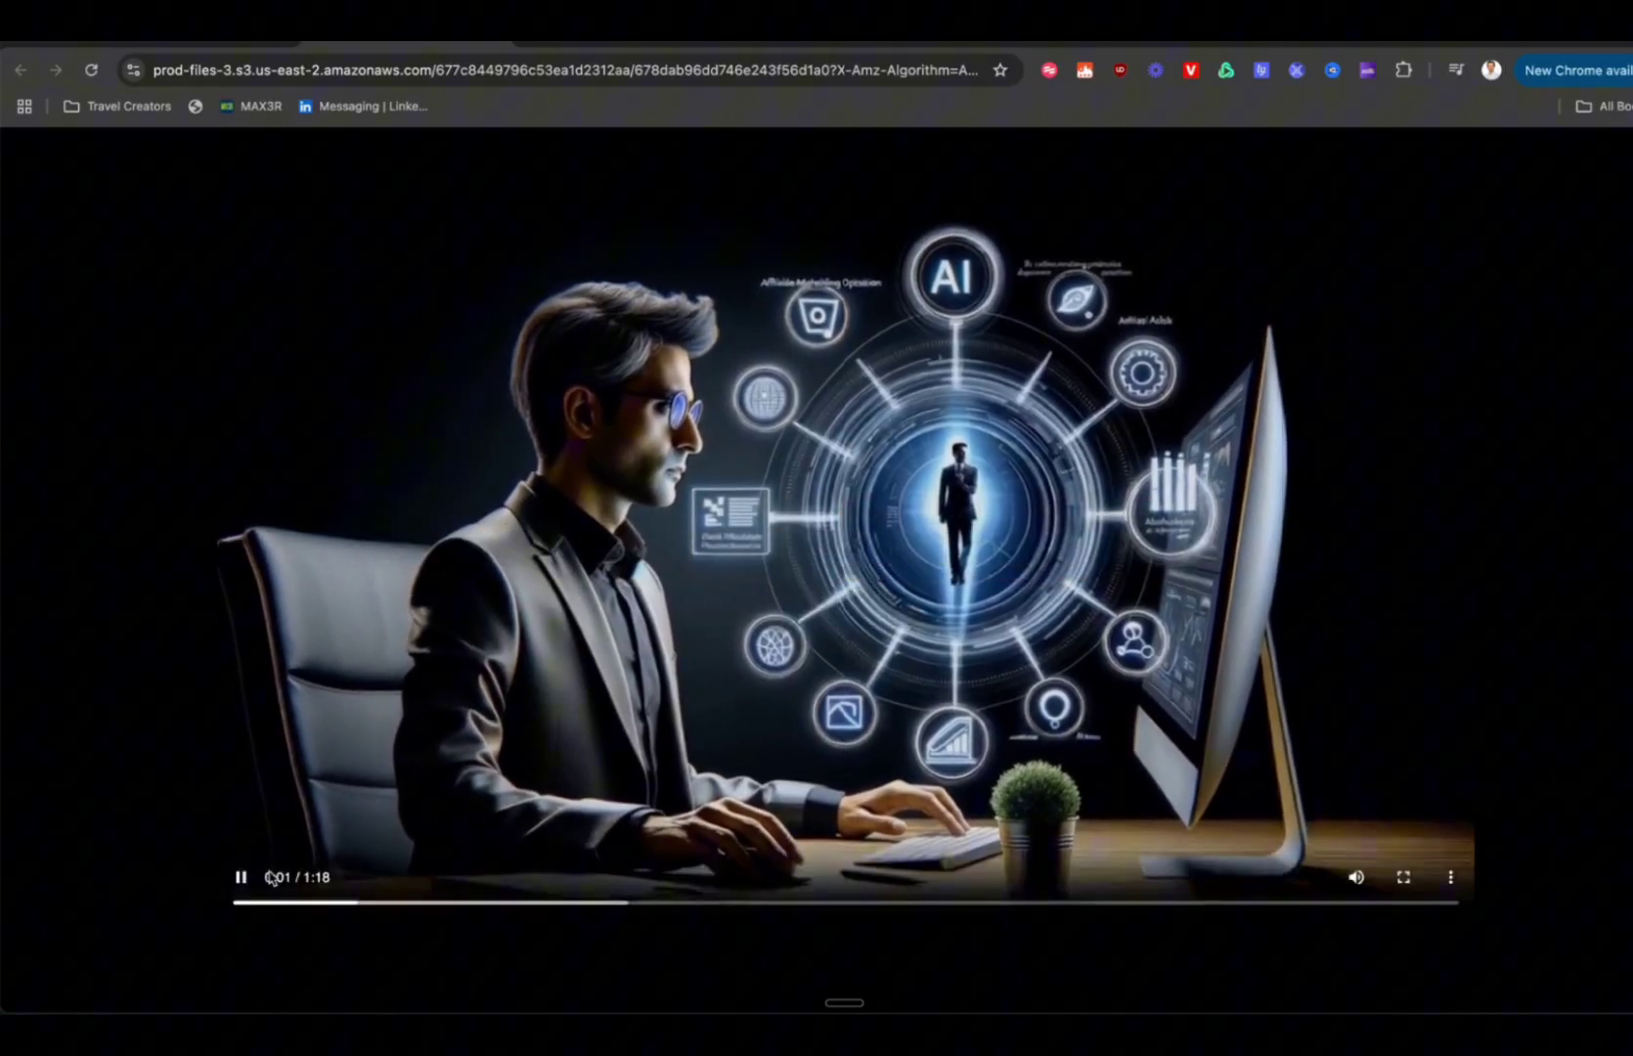
key(ctrl+w)
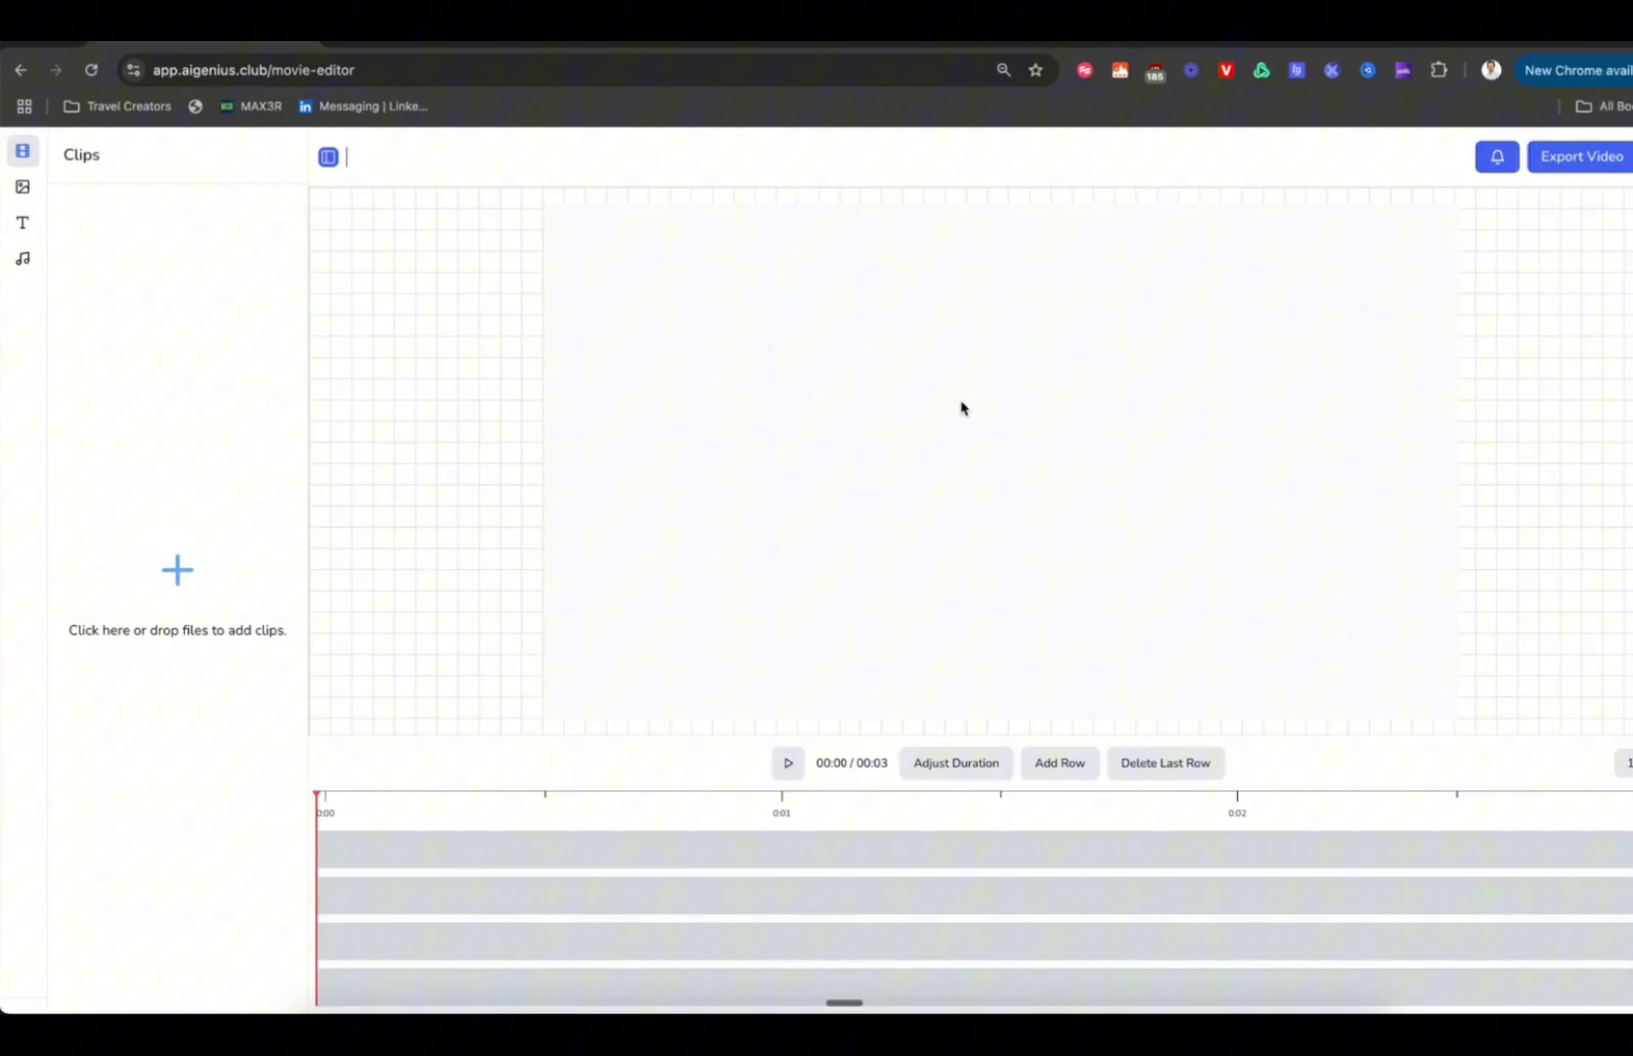
- Step through the hyperrealistic image and logo generators to the custom Genius Image Model page
key(ctrl+w)
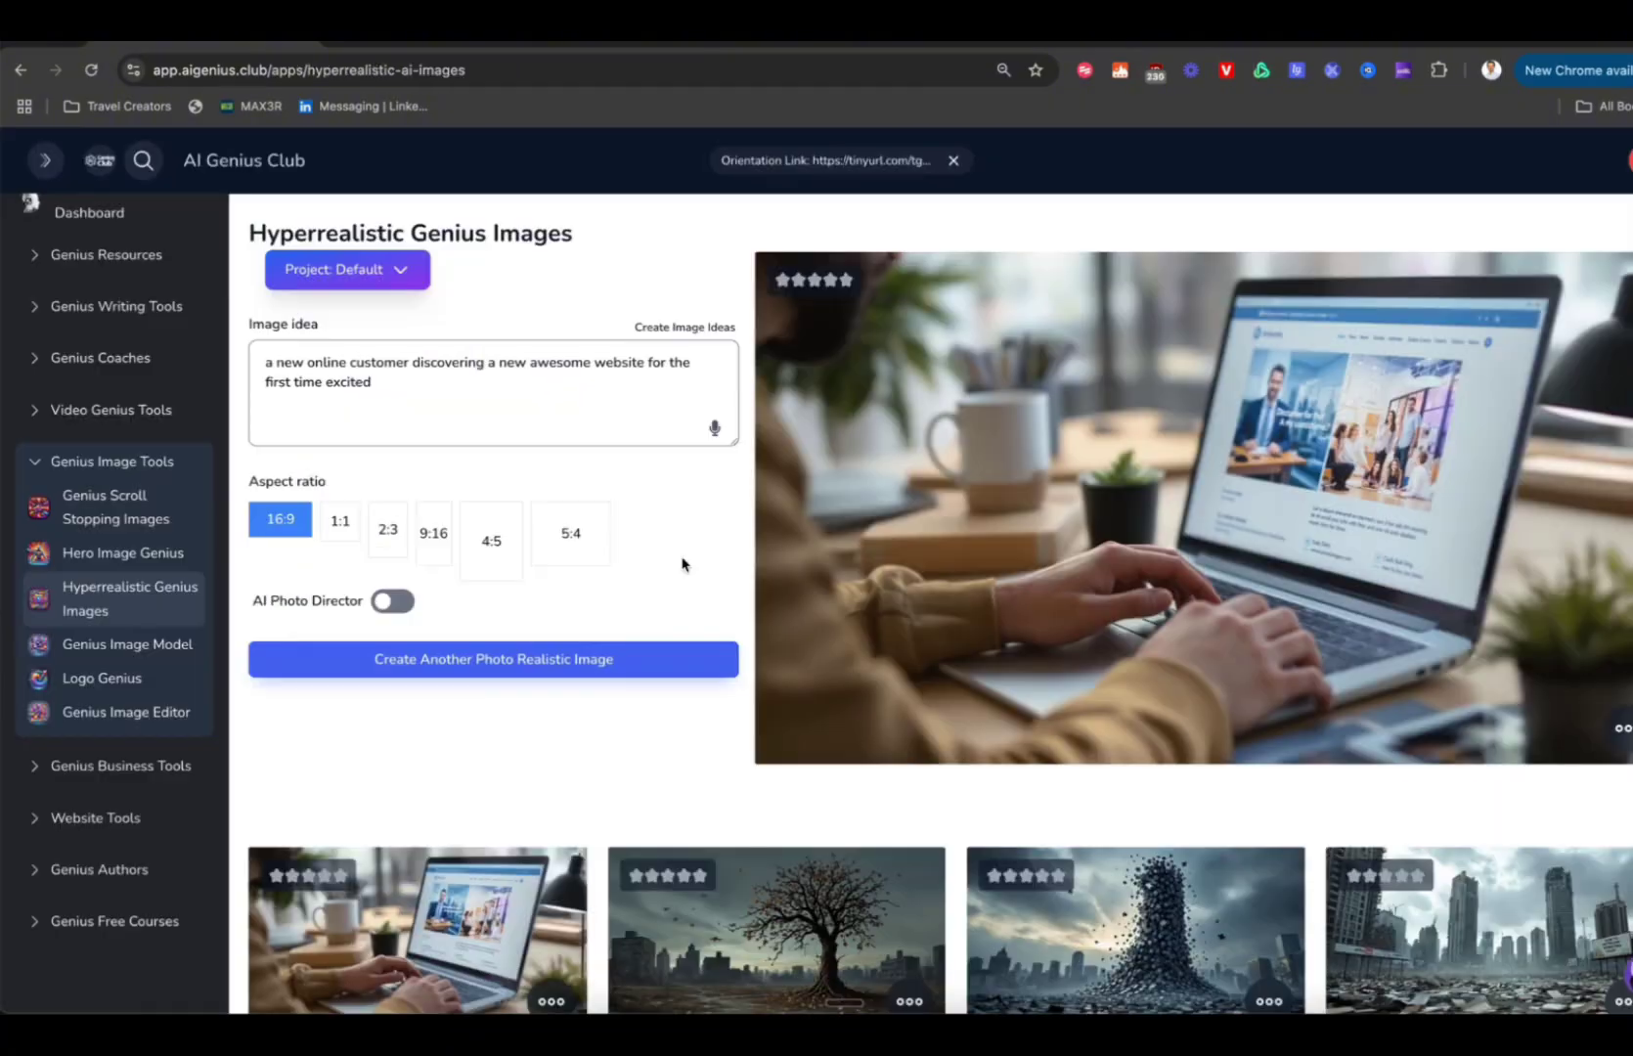
scroll(719, 659, down, 3)
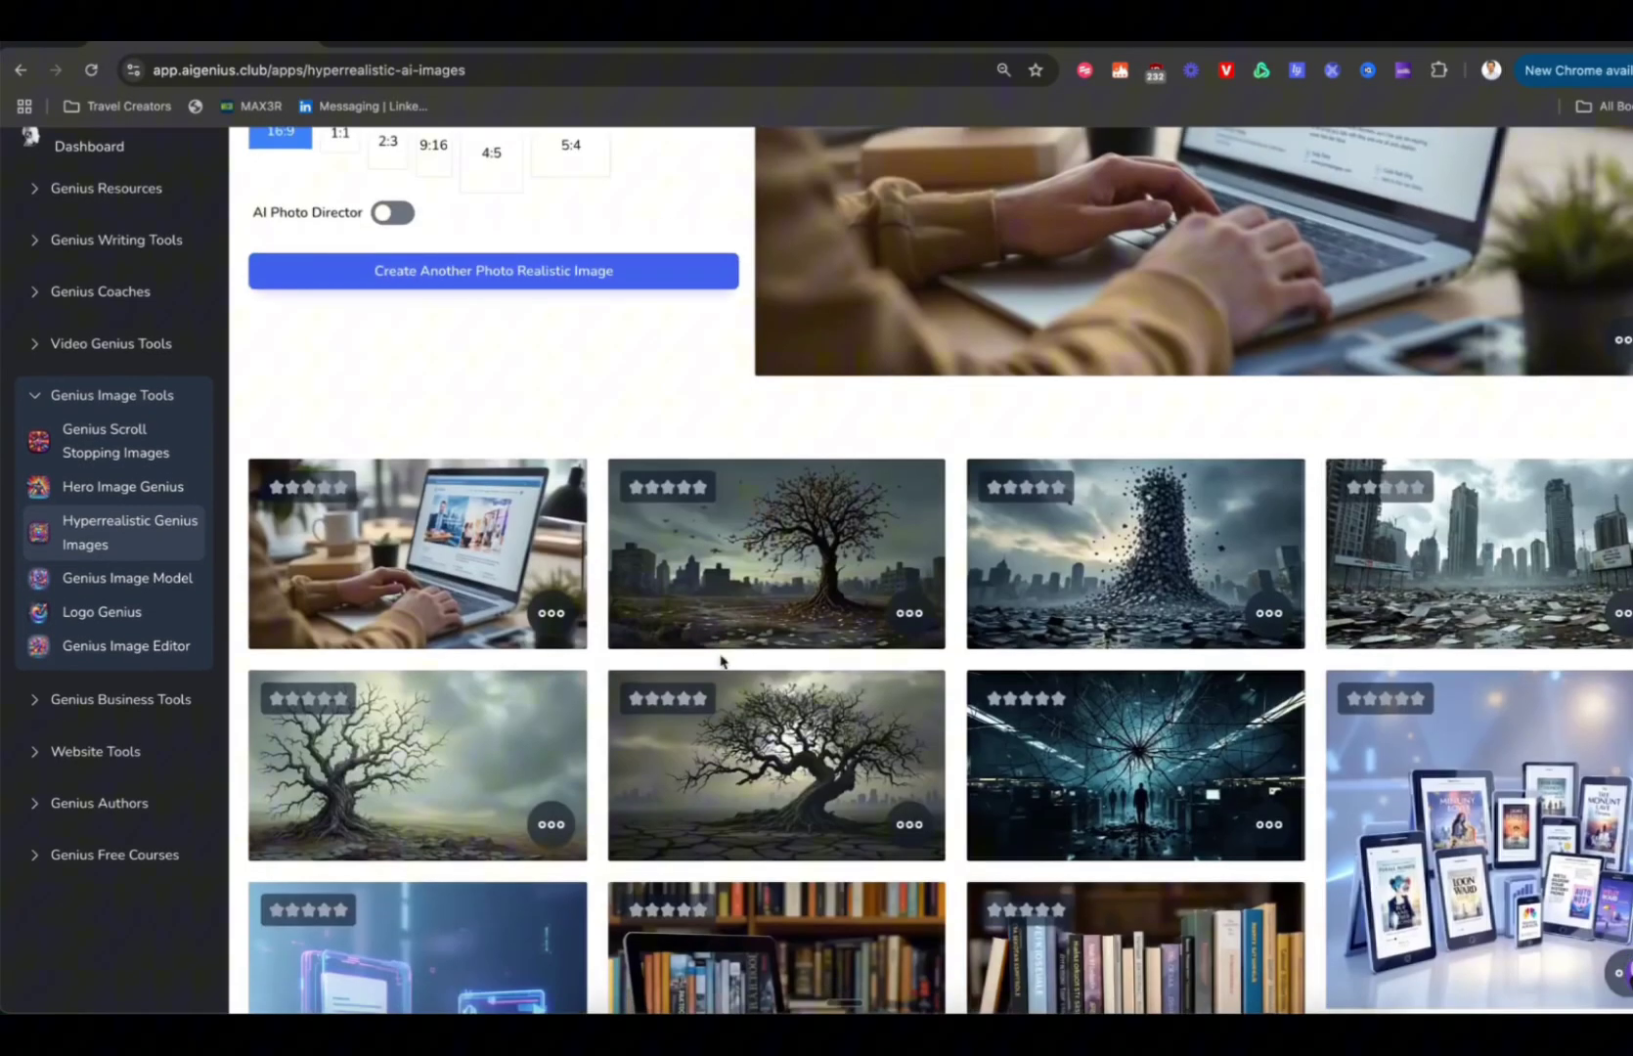
scroll(721, 663, down, 3)
scroll(721, 665, down, 4)
scroll(721, 665, down, 3)
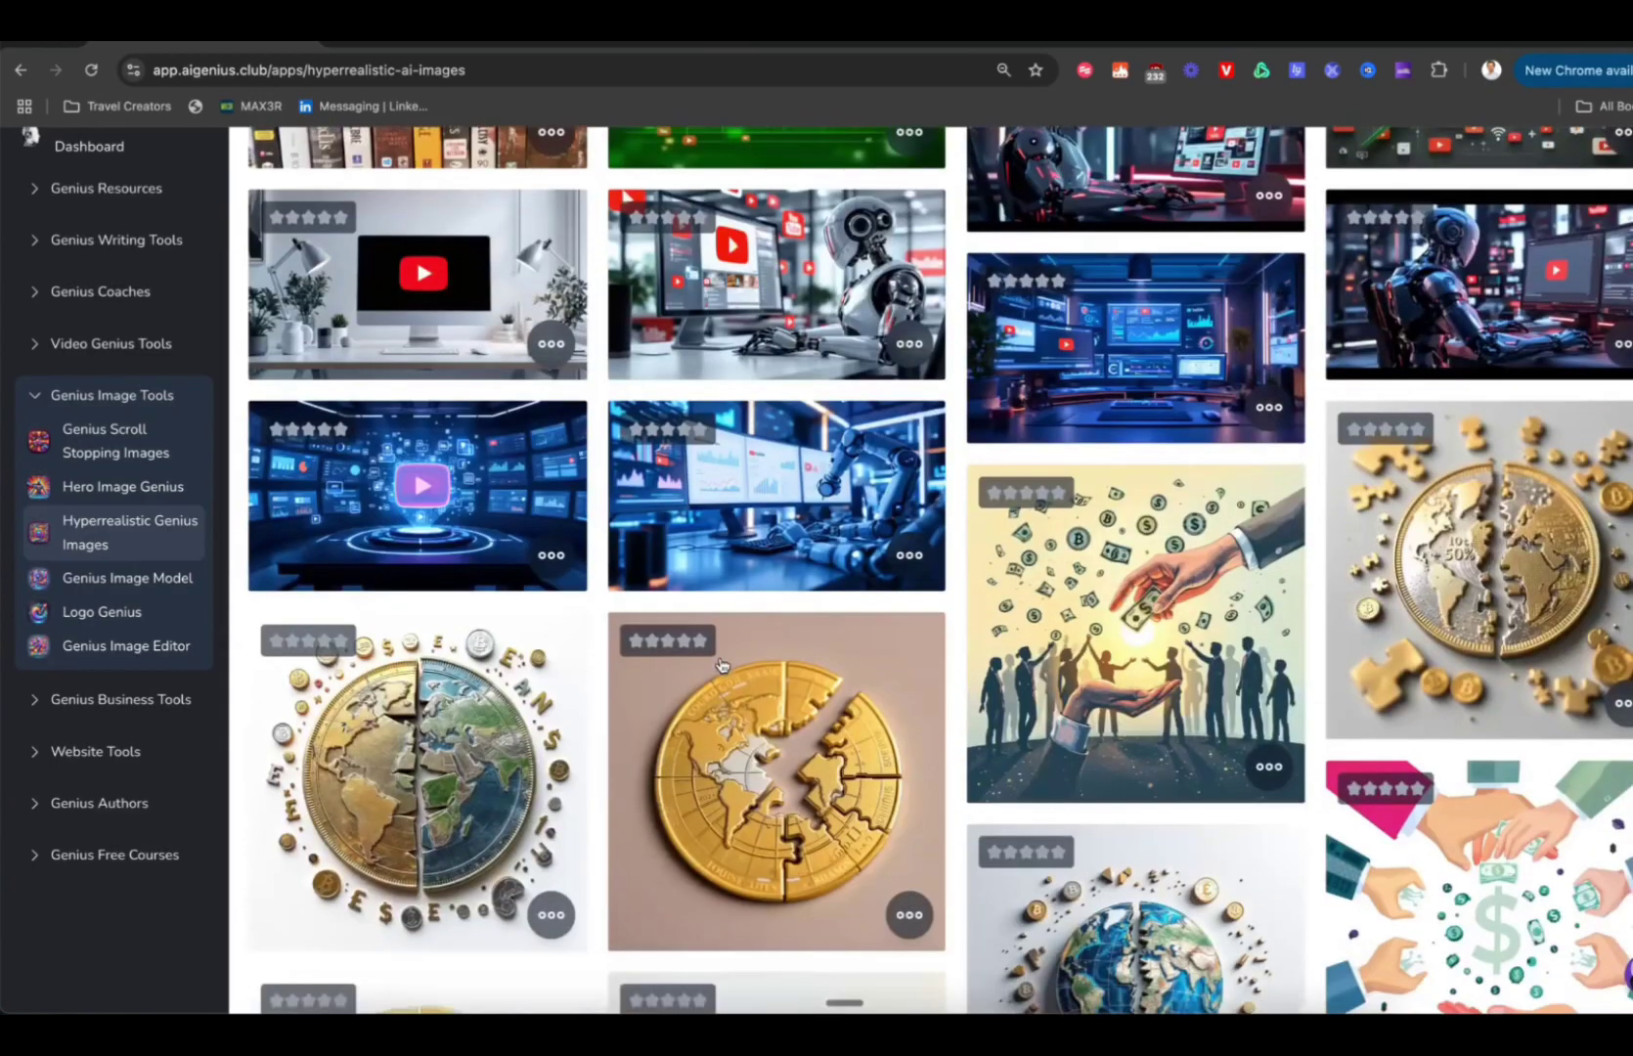
scroll(721, 665, down, 3)
scroll(721, 665, down, 3)
key(ctrl+w)
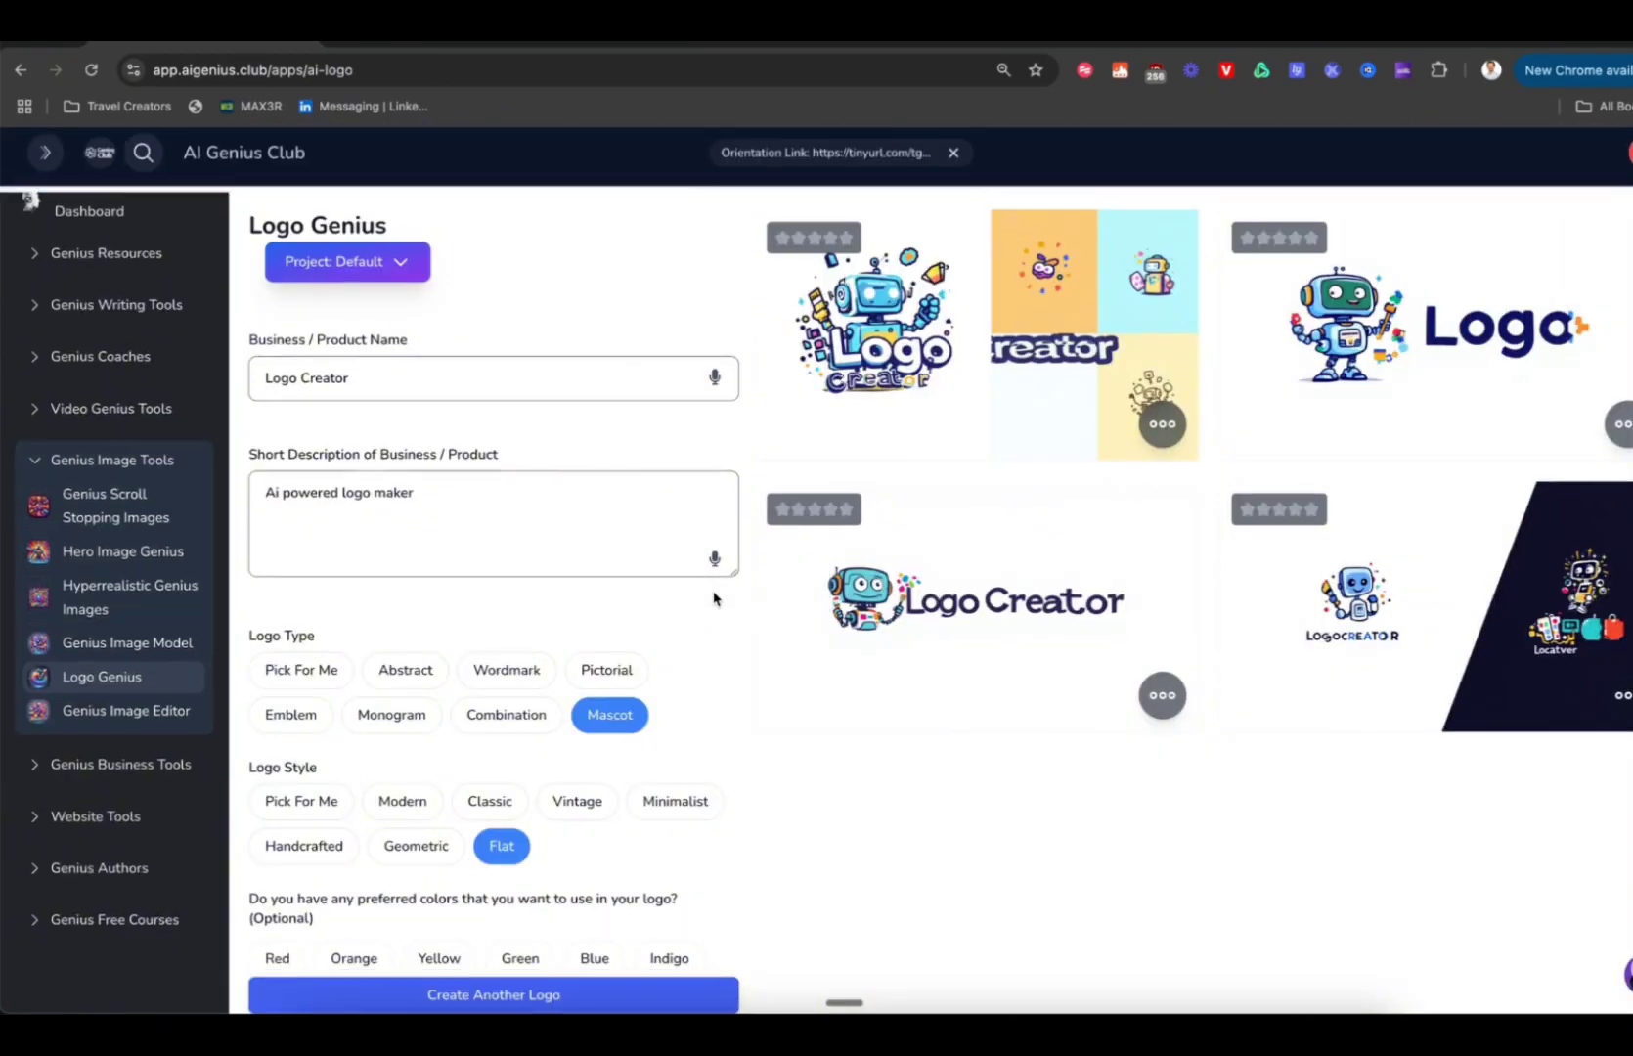
scroll(715, 598, down, 5)
key(ctrl+w)
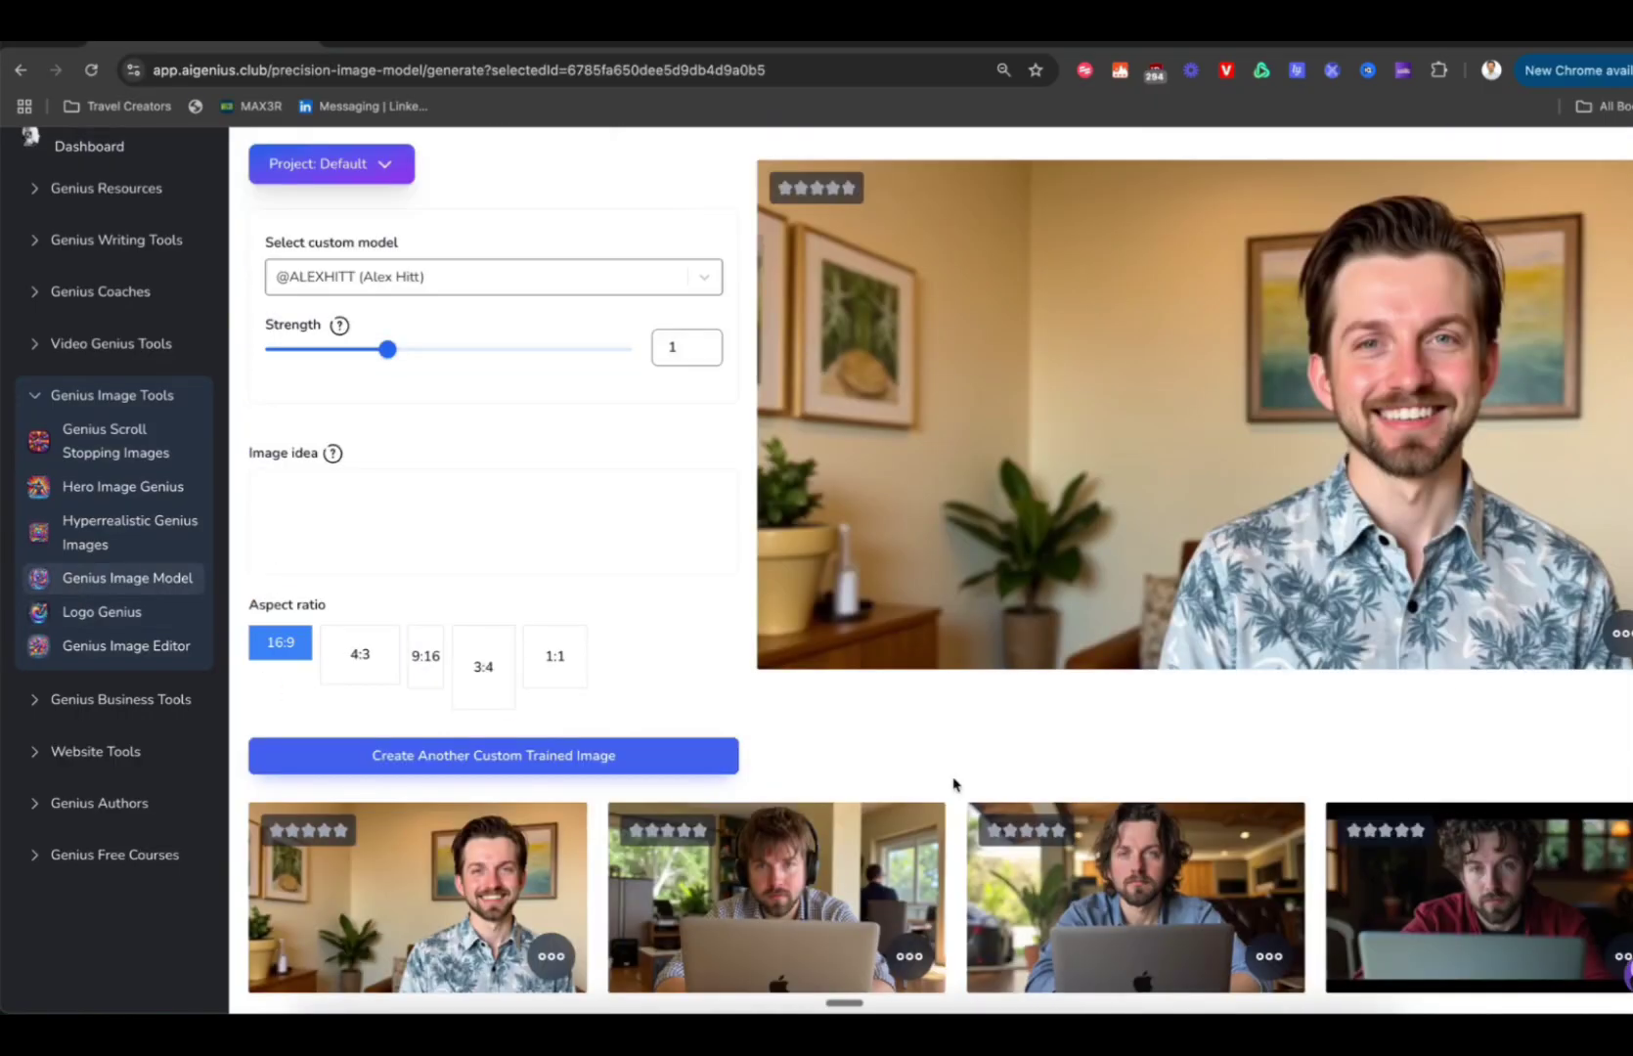
scroll(954, 784, up, 2)
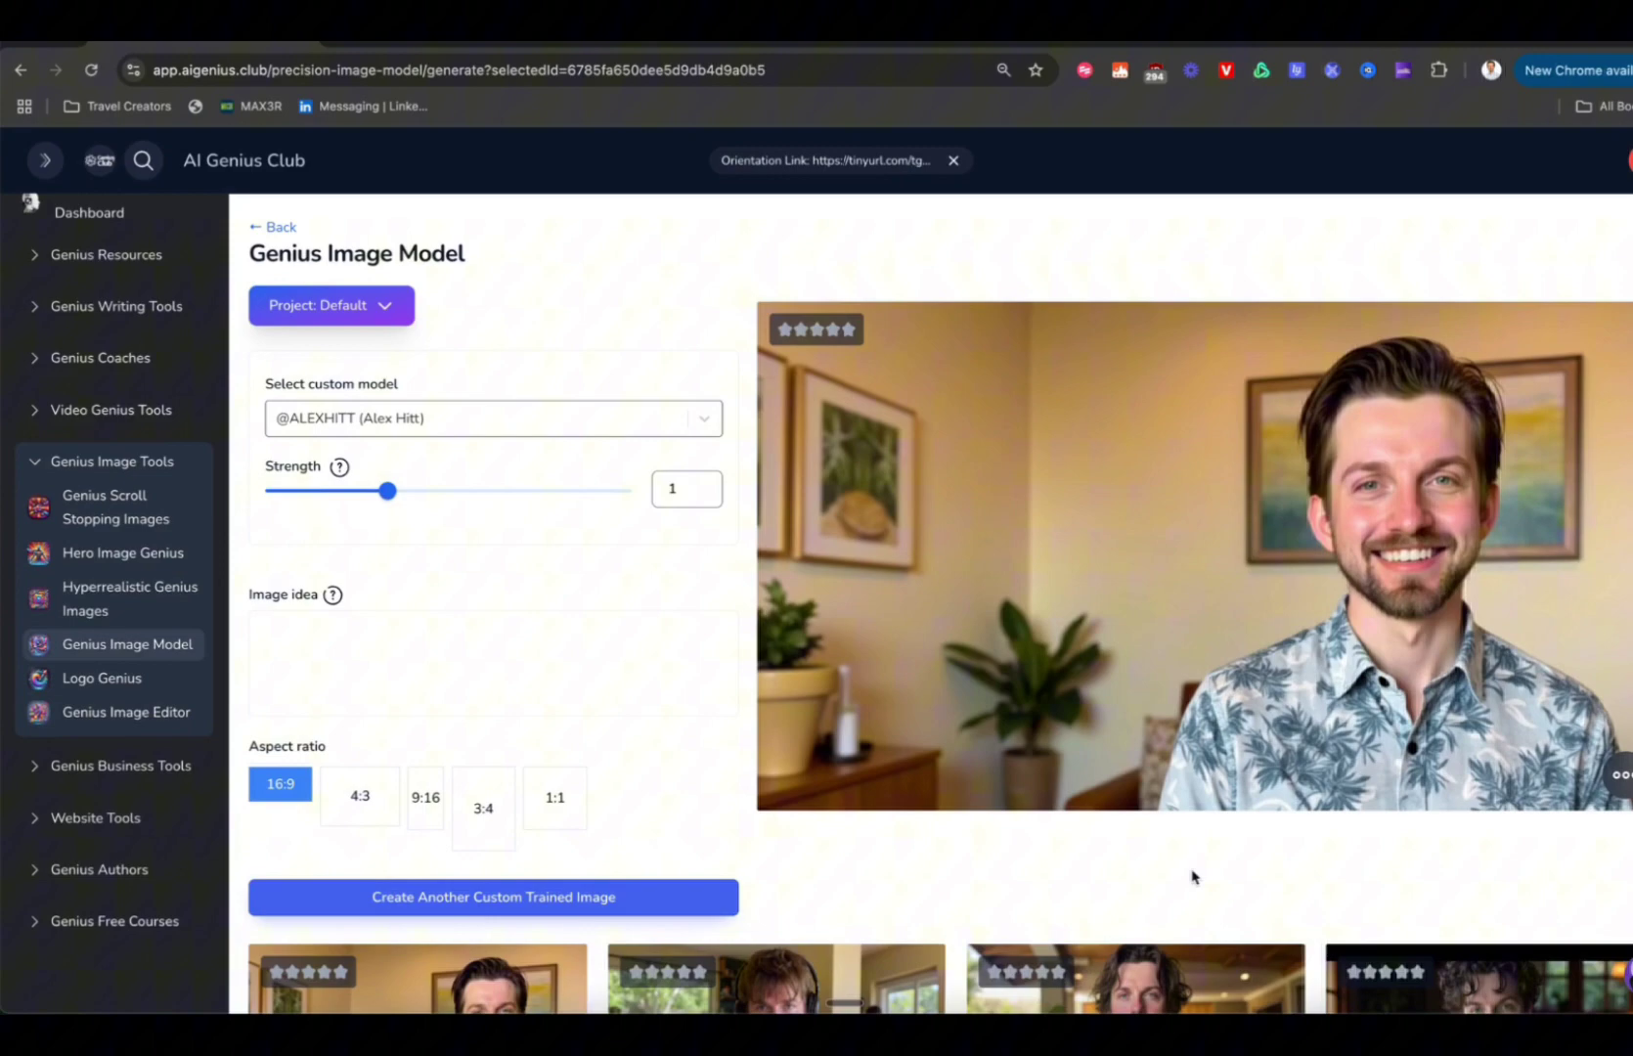
scroll(1194, 877, down, 2)
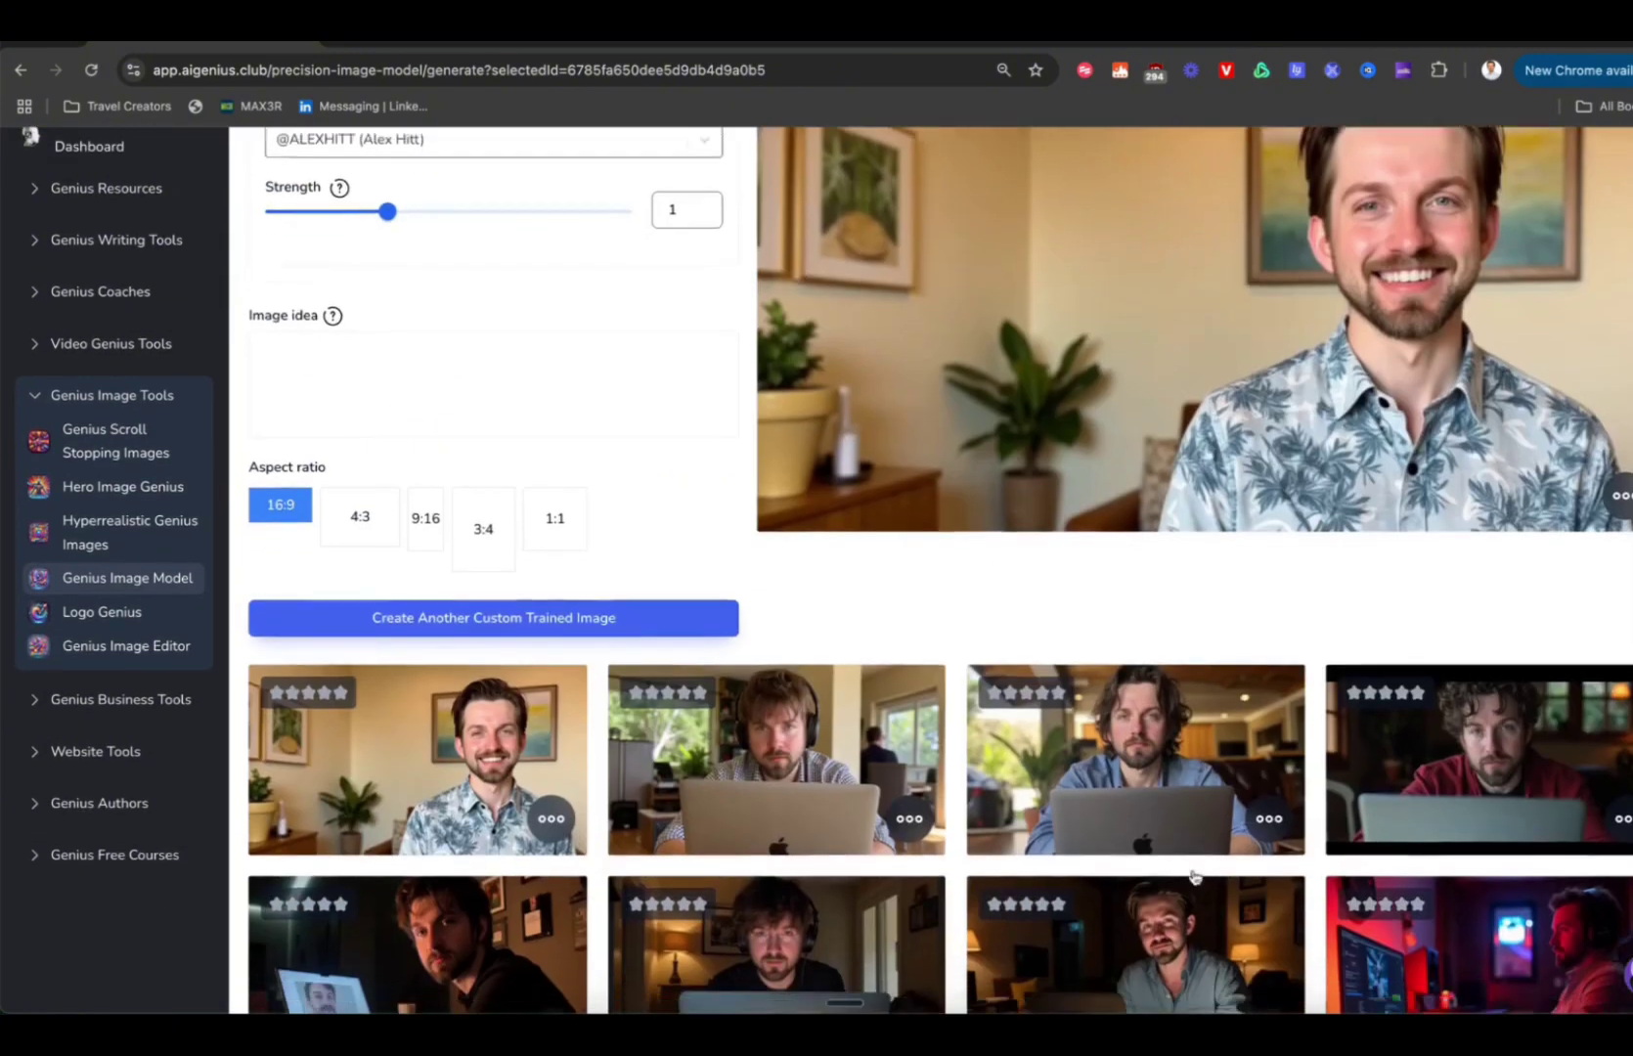
scroll(1194, 876, down, 2)
scroll(1195, 876, down, 1)
scroll(1195, 877, down, 2)
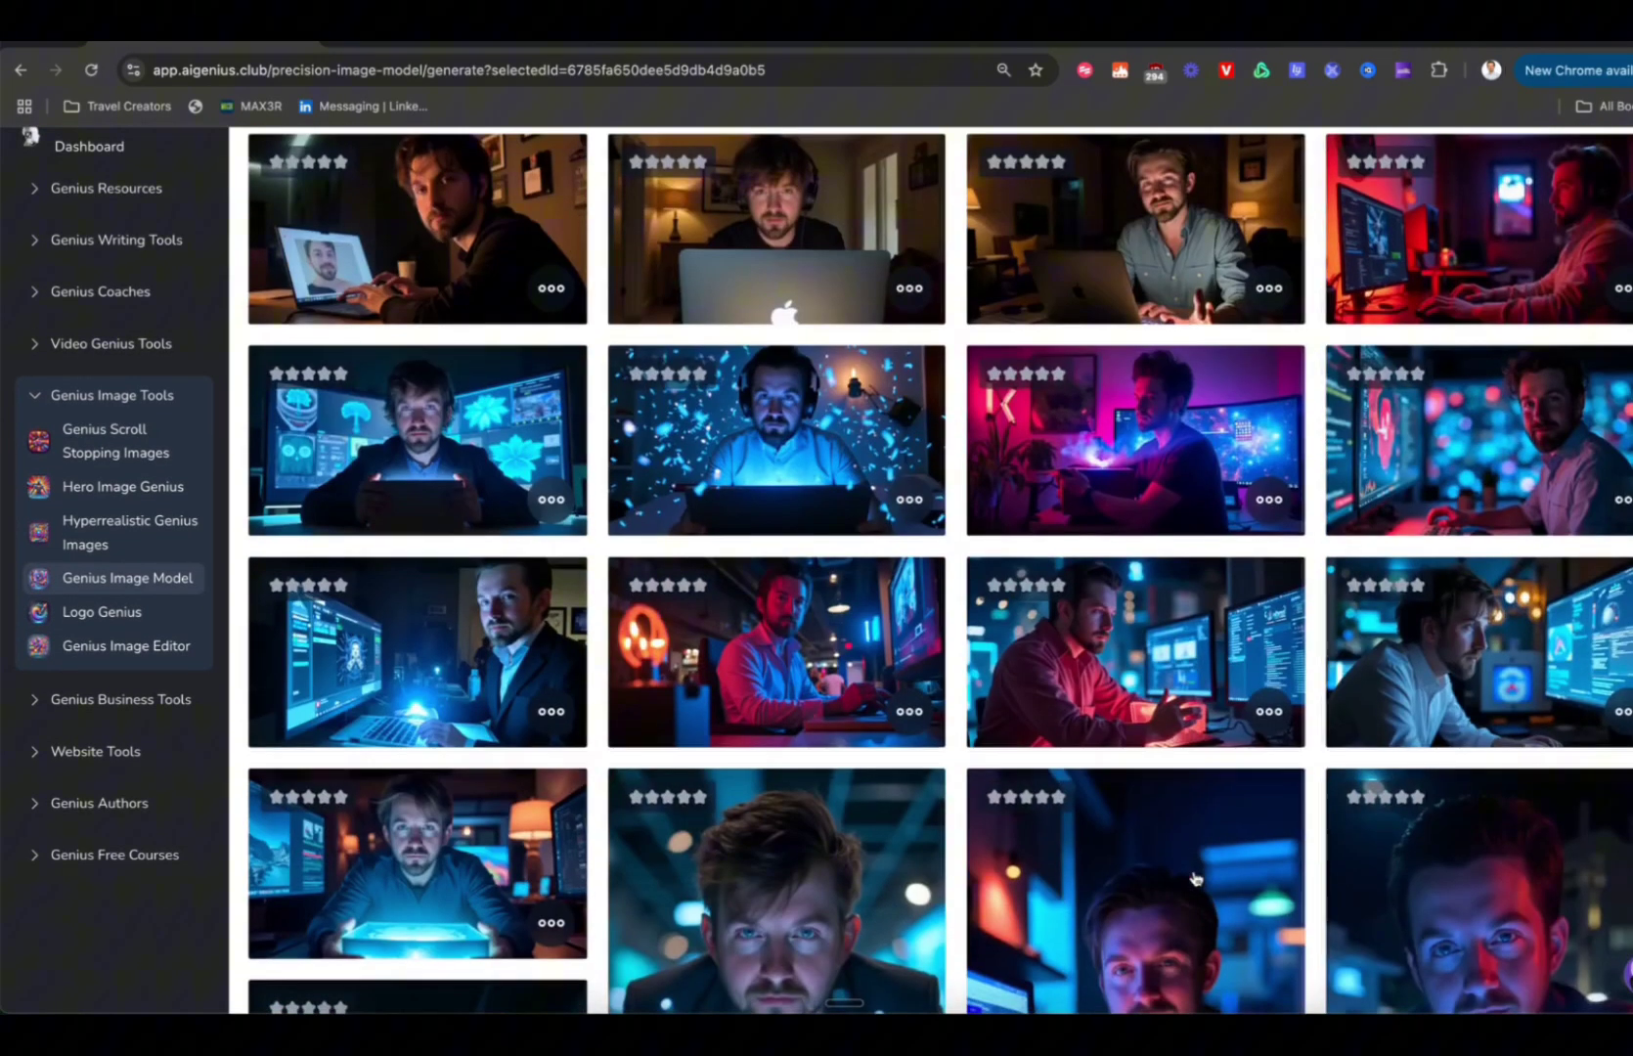
scroll(1195, 877, down, 2)
scroll(1195, 878, down, 1)
scroll(1194, 877, down, 1)
scroll(1194, 878, down, 1)
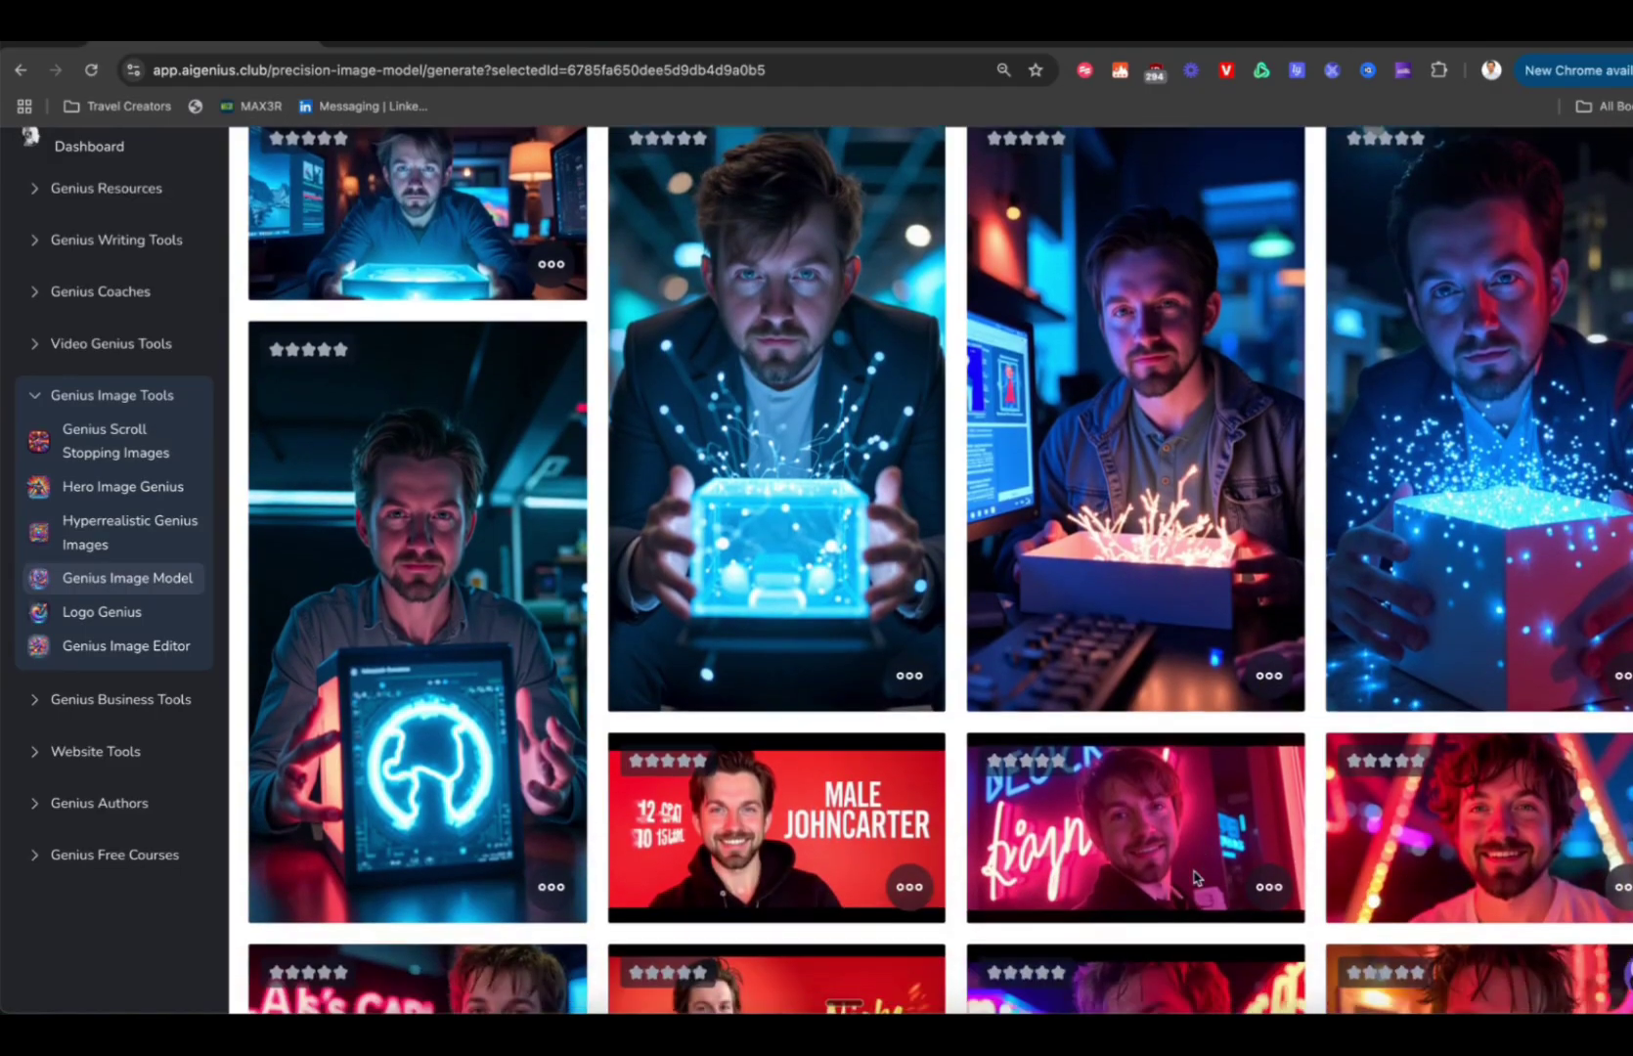
scroll(1194, 878, down, 2)
scroll(1195, 877, down, 1)
scroll(1195, 877, down, 1)
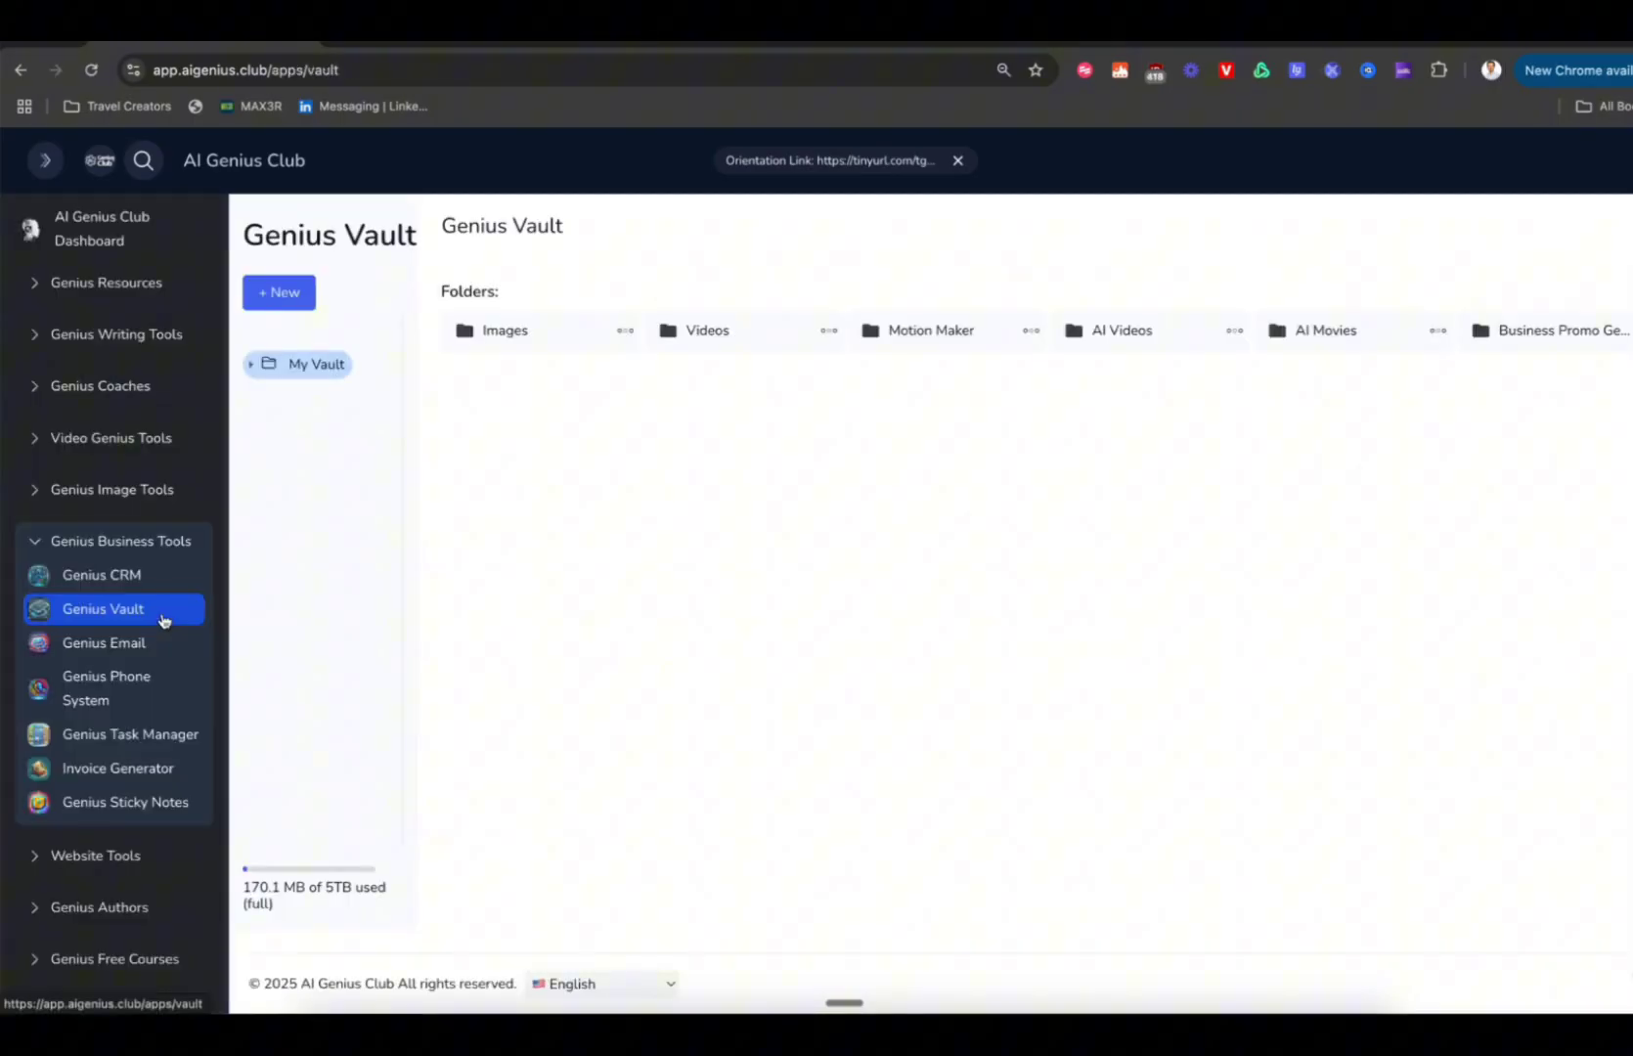
- Bring up the Genius Phone System tool before moving to The Great Discovery academy
click(151, 691)
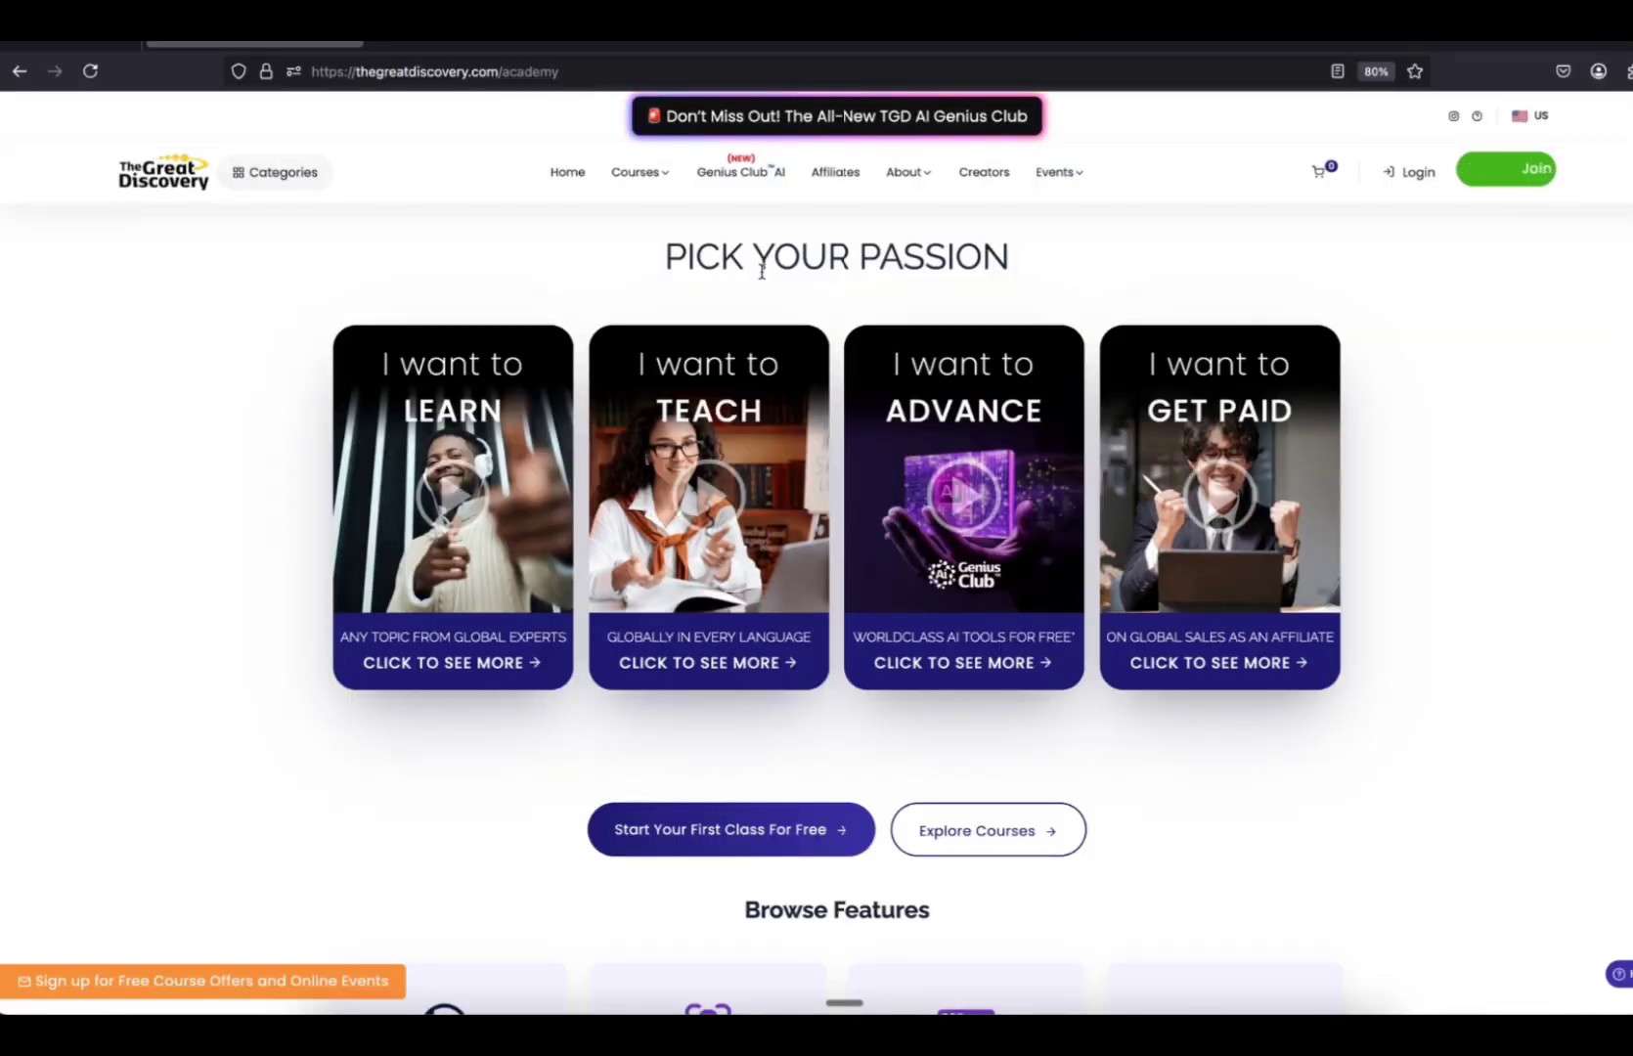
- Add the TGD AI Genius Club membership to the cart and proceed to Signup & Checkout
click(749, 189)
scroll(792, 334, down, 2)
scroll(791, 338, down, 5)
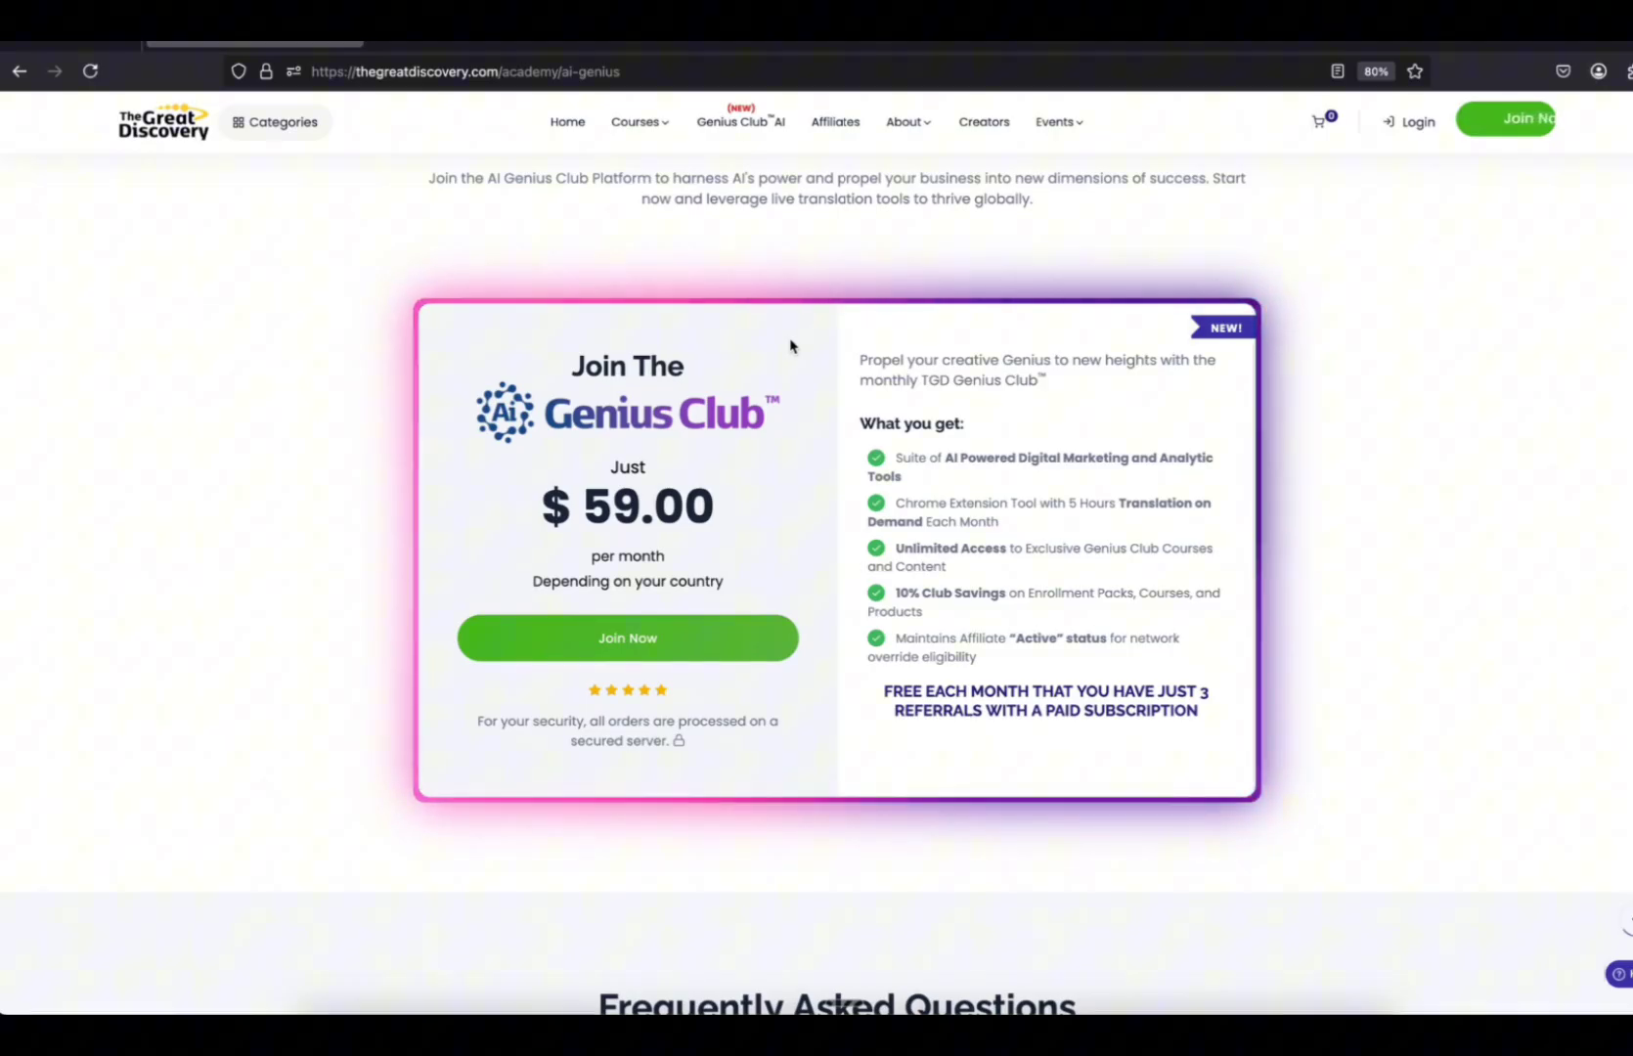
click(640, 653)
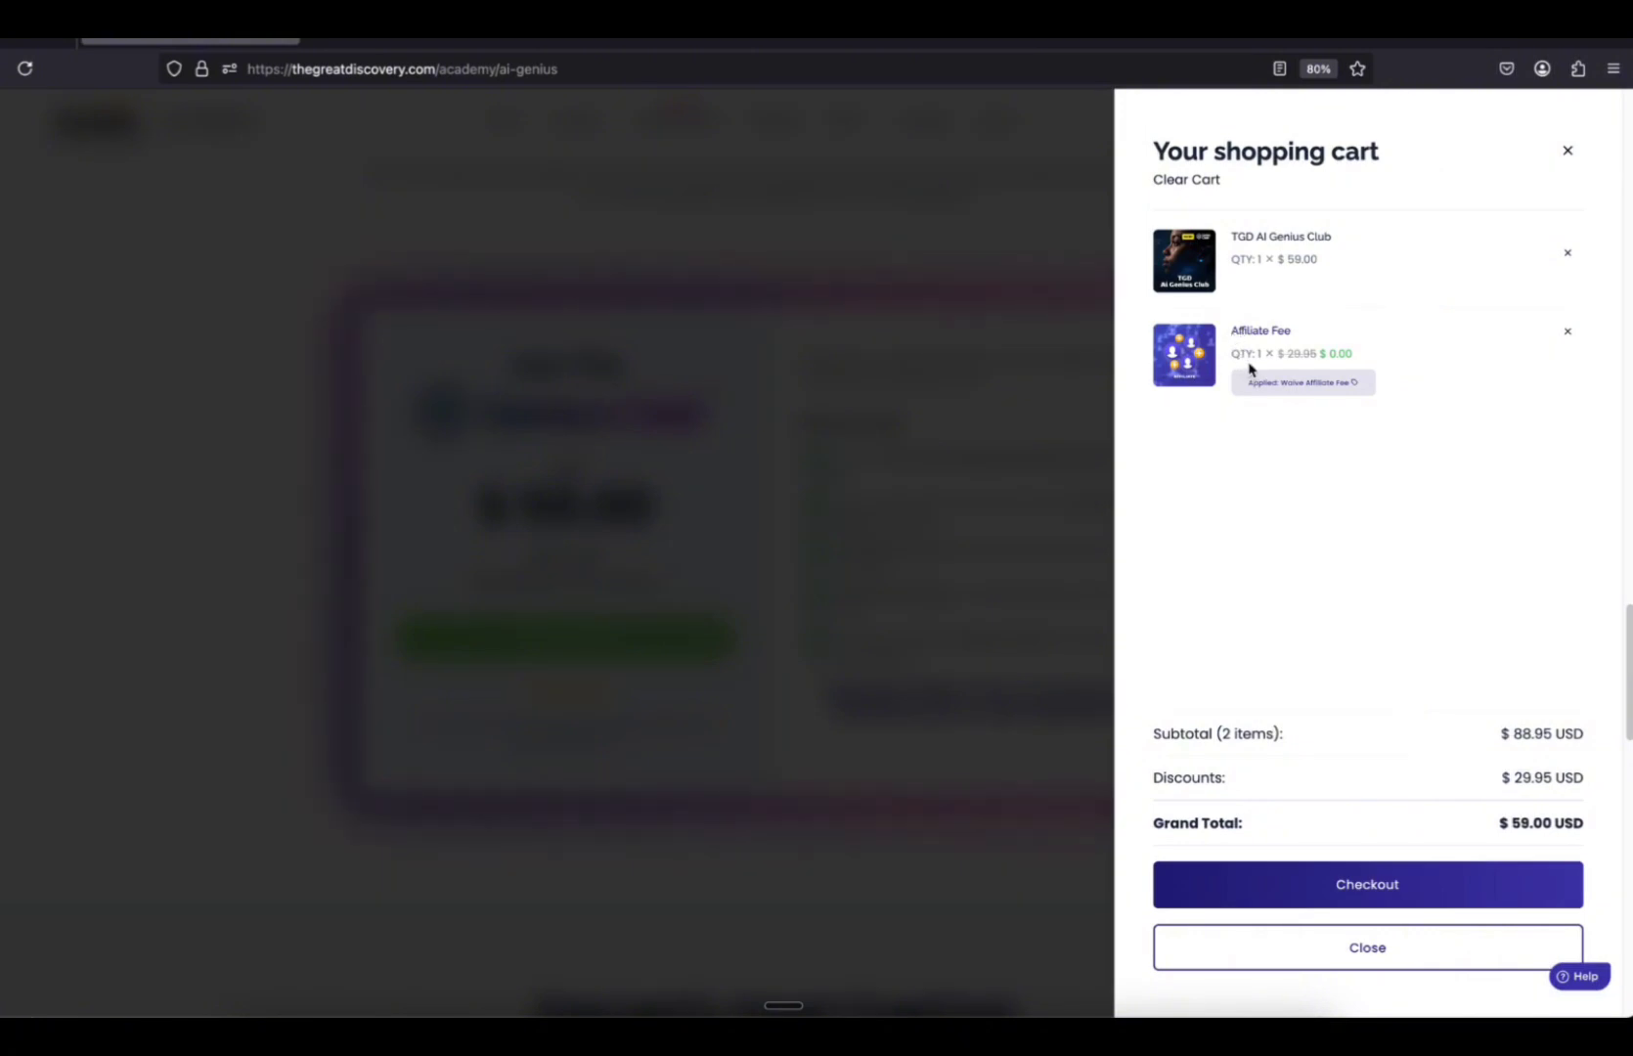
click(1374, 900)
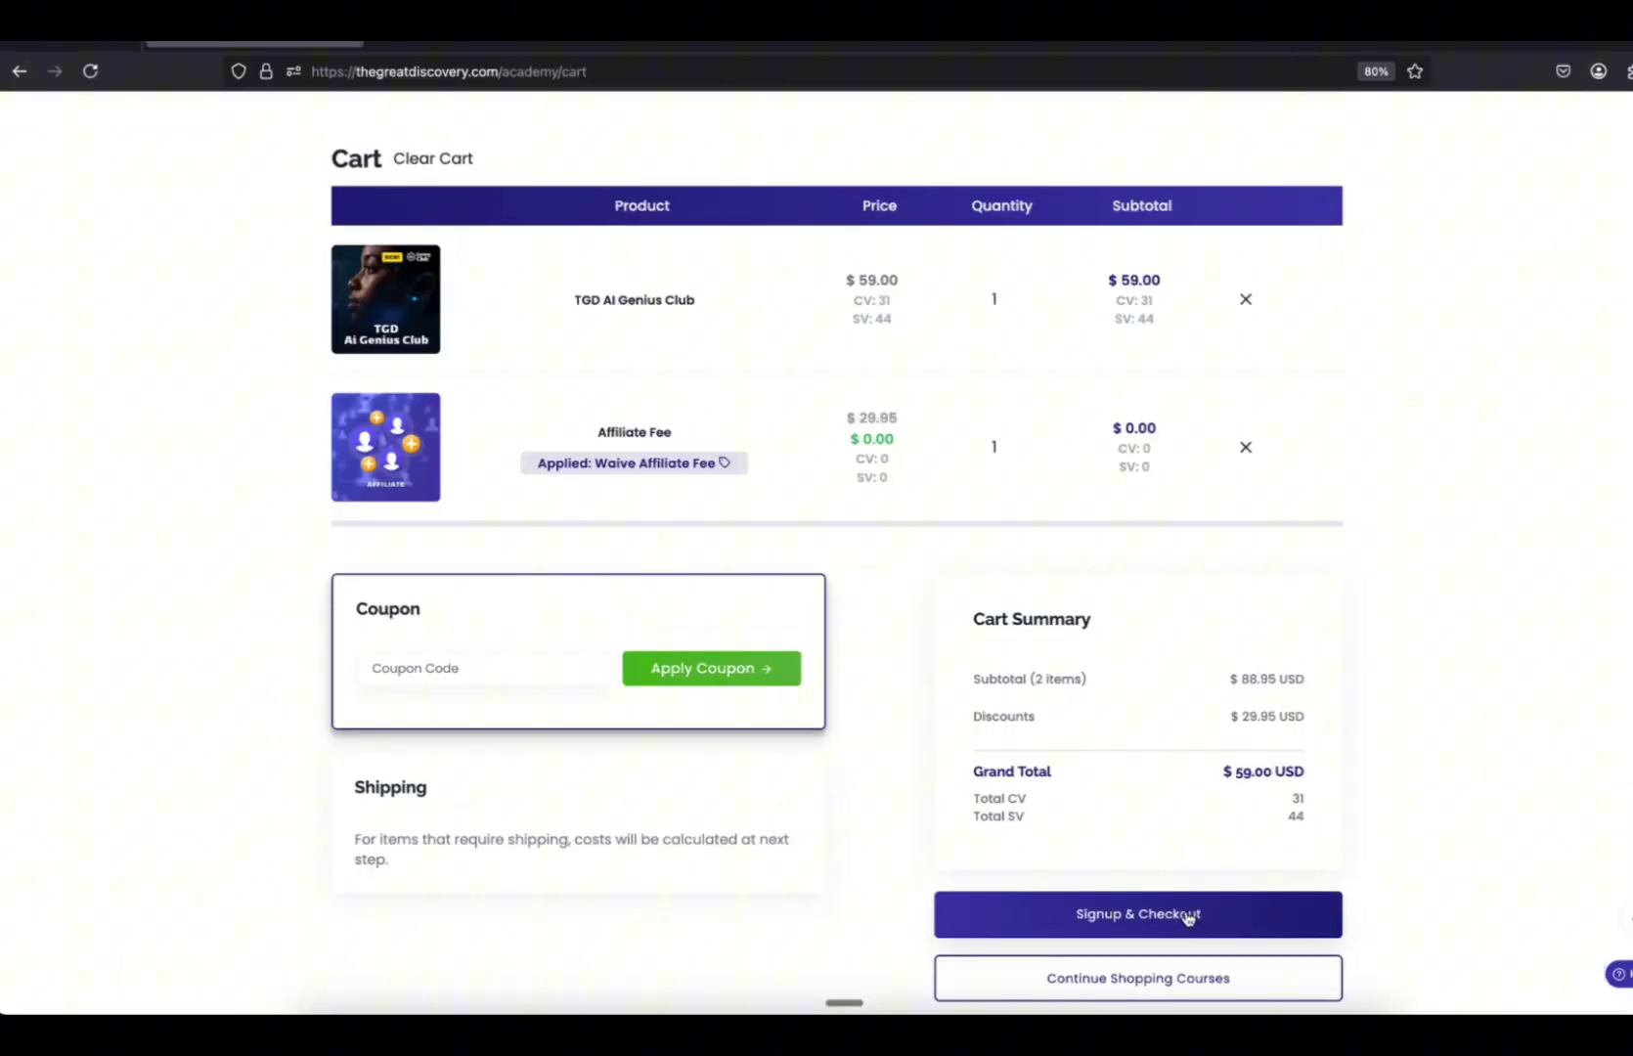
click(1187, 915)
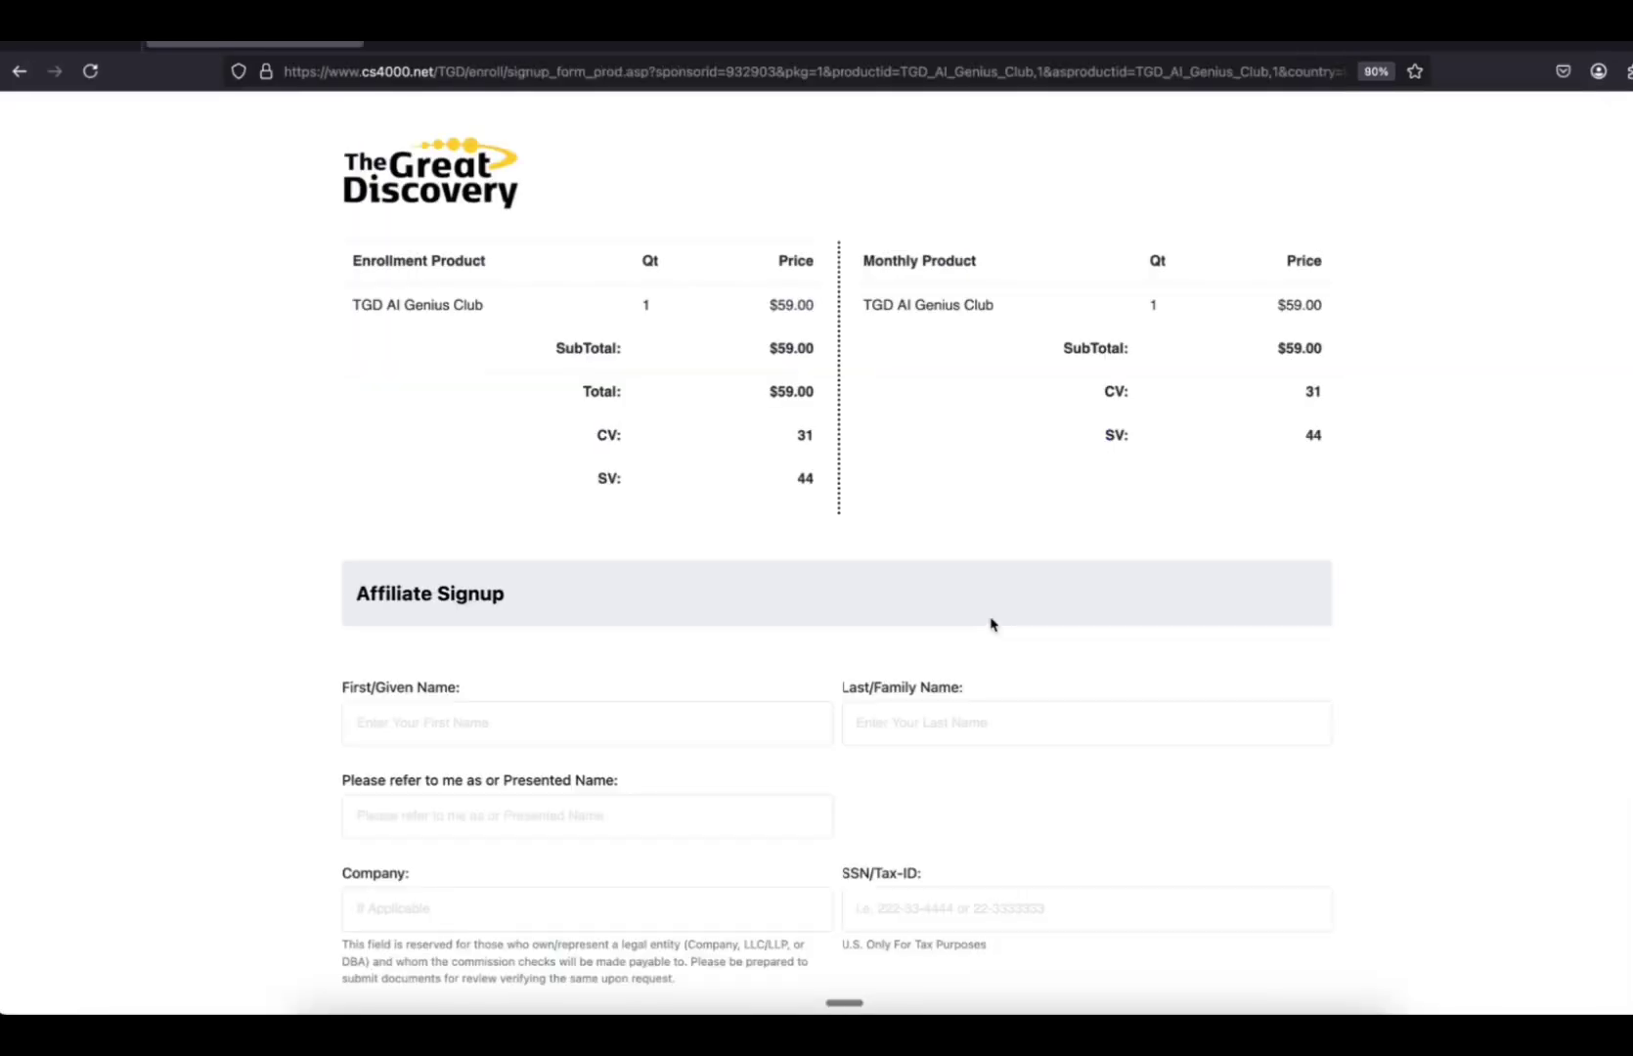
scroll(992, 624, down, 3)
scroll(992, 624, down, 3)
scroll(992, 621, down, 2)
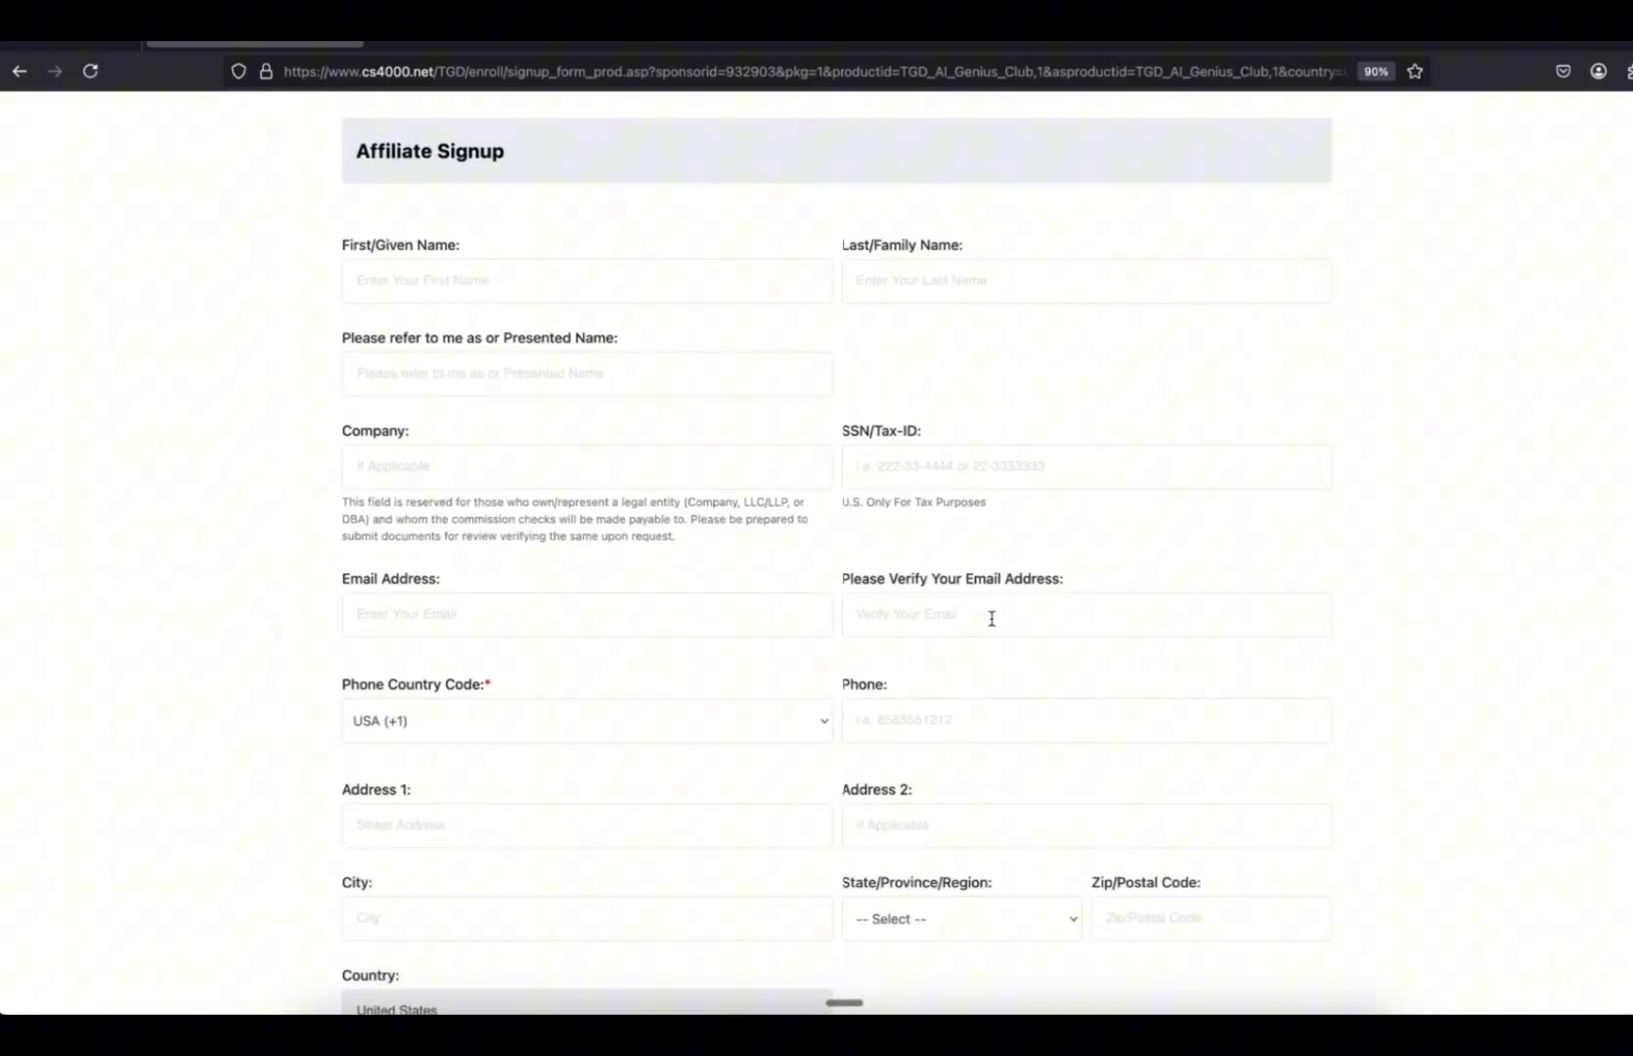
scroll(992, 619, down, 4)
scroll(991, 624, down, 1)
scroll(827, 751, down, 3)
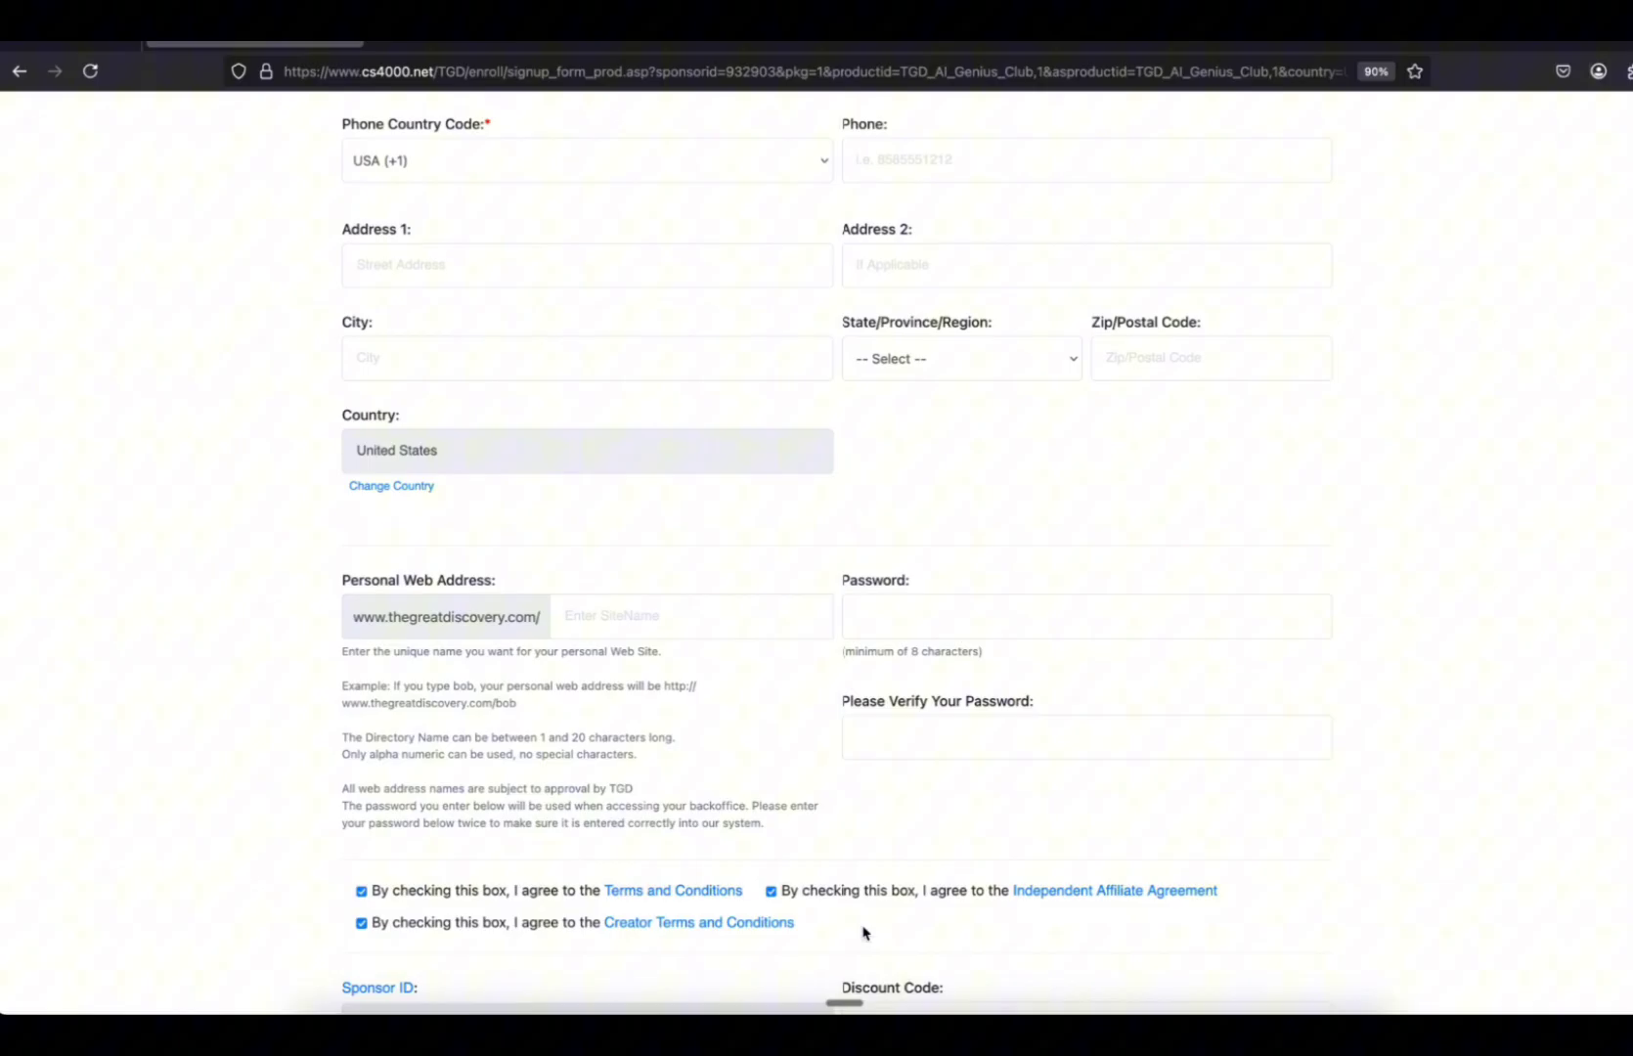
scroll(863, 934, down, 2)
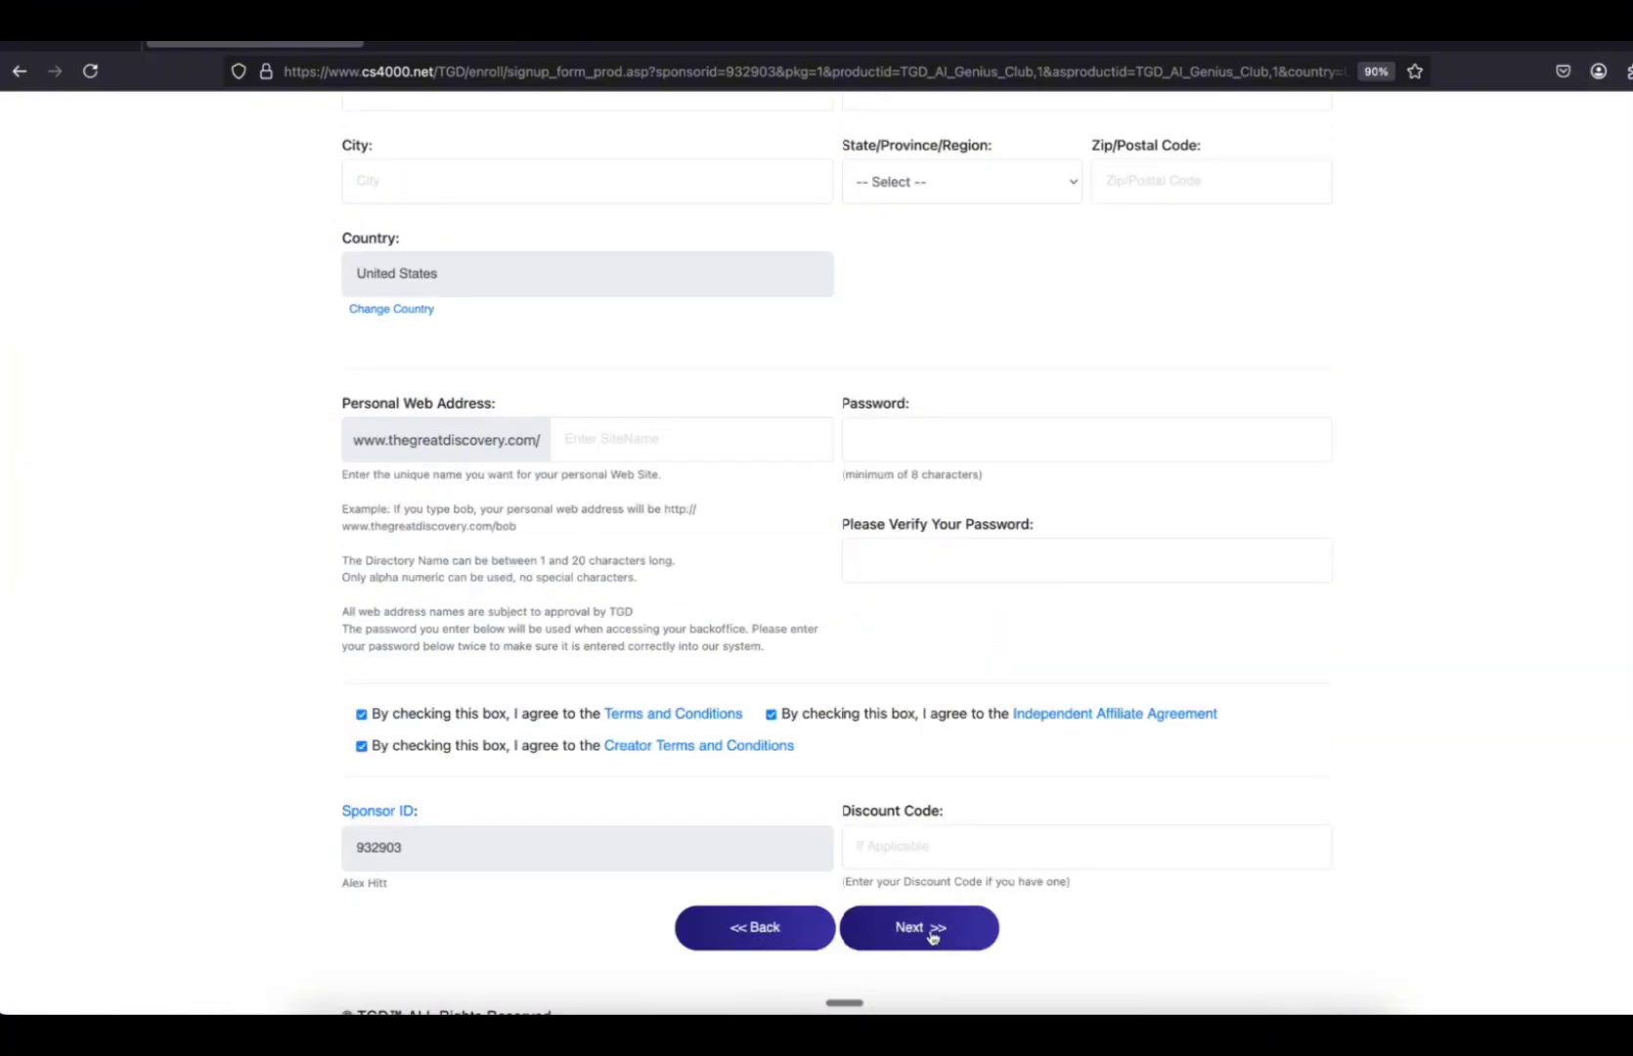